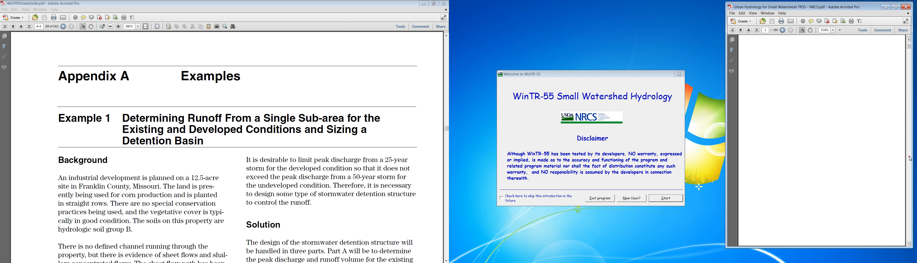
Bring the TR-55 Urban Hydrology manual to its Contents page
scroll(911, 159, down, 5)
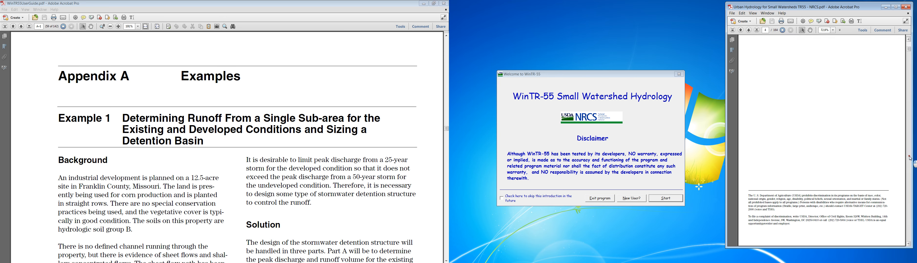
scroll(910, 159, down, 2)
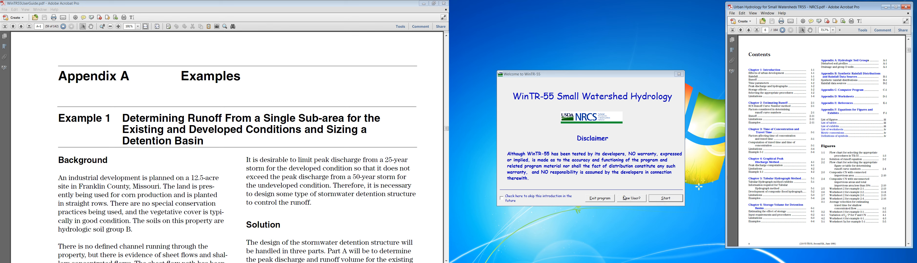
Look over the new-user help and the WinTR-55 User Guide it links to, and close both
click(673, 201)
click(672, 200)
click(633, 198)
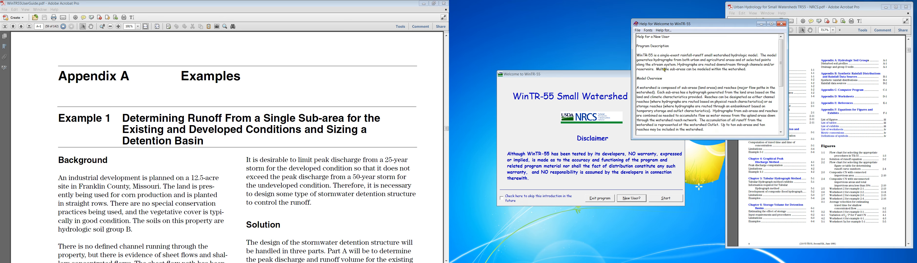
click(663, 30)
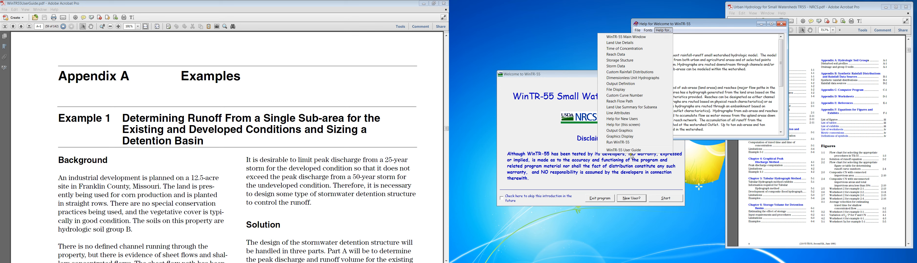
click(617, 151)
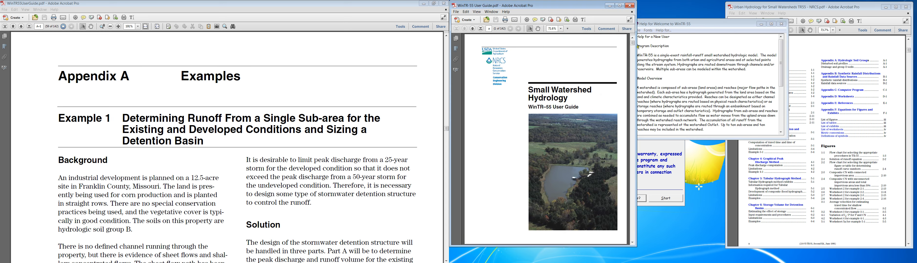
drag(633, 43, 634, 70)
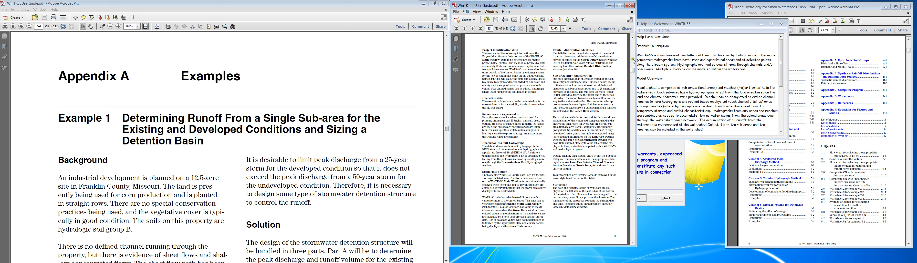
click(629, 5)
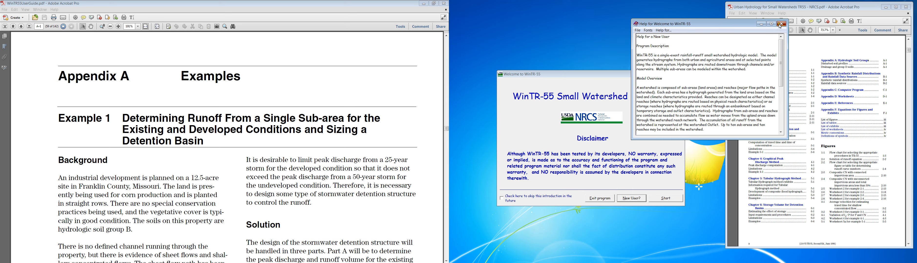
click(781, 23)
Start the WinTR-55 main window and return the open user guide PDF to its cover, shown as a full page
click(671, 199)
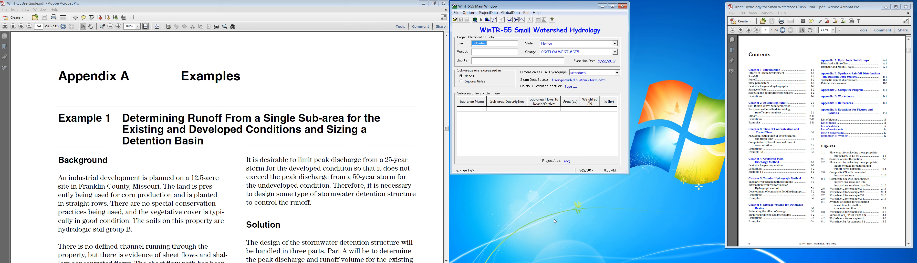
click(526, 217)
drag(445, 127, 445, 40)
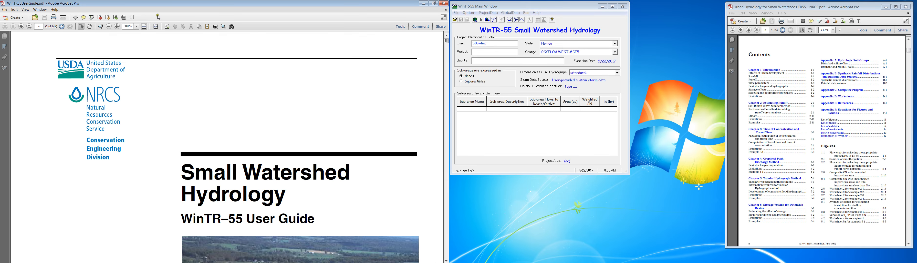
click(156, 26)
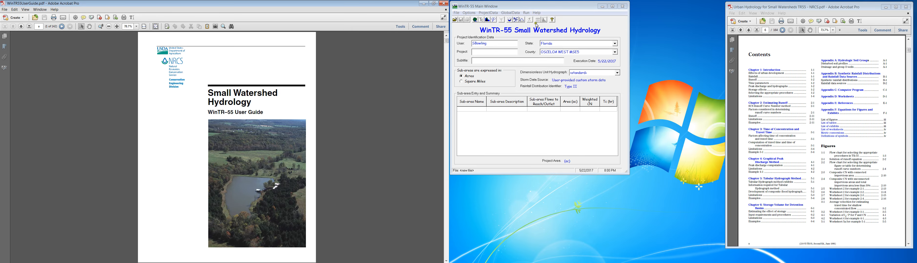
Review the file and project data commands, and view the empty Structure Data form before closing it
click(494, 76)
click(457, 14)
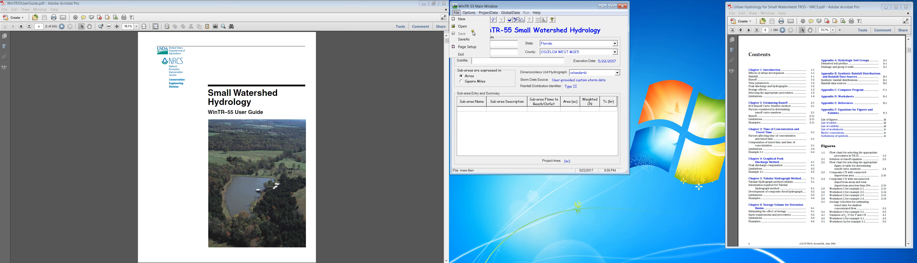
mouse_move(471, 14)
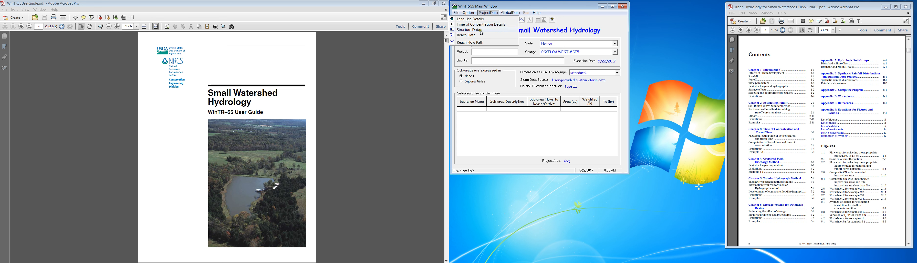
click(481, 31)
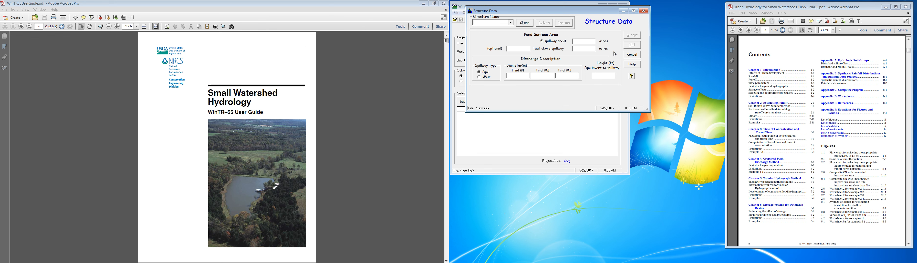
click(644, 11)
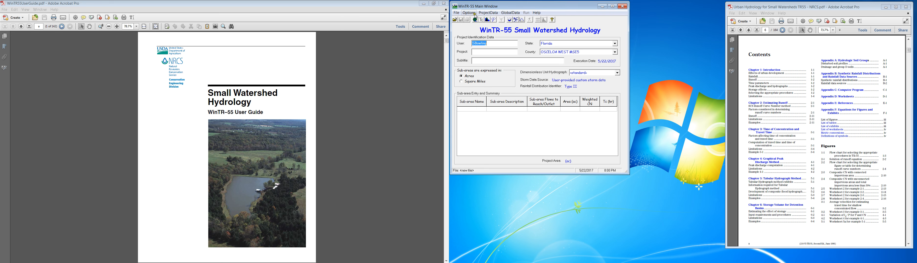
View the empty Reach Data table and close it without entering anything
click(485, 13)
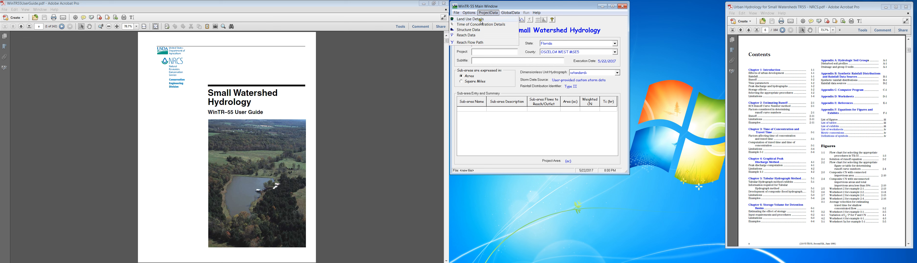
click(474, 36)
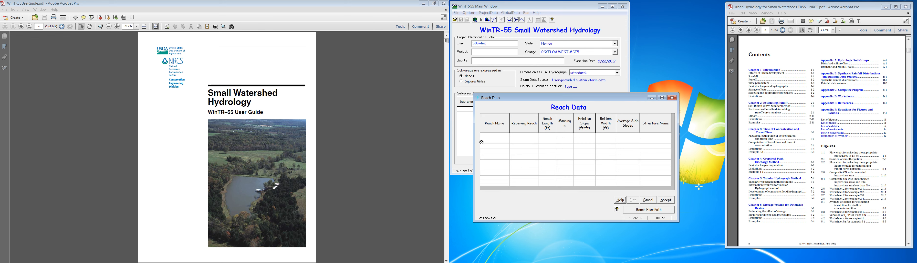
click(672, 98)
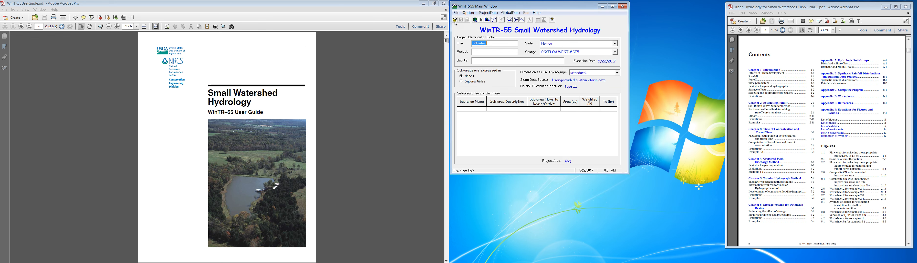
click(488, 13)
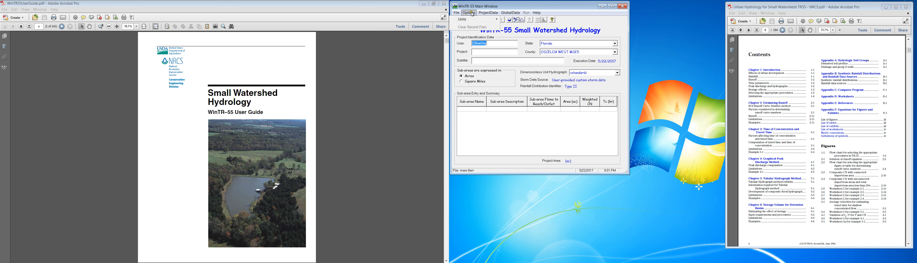
click(492, 13)
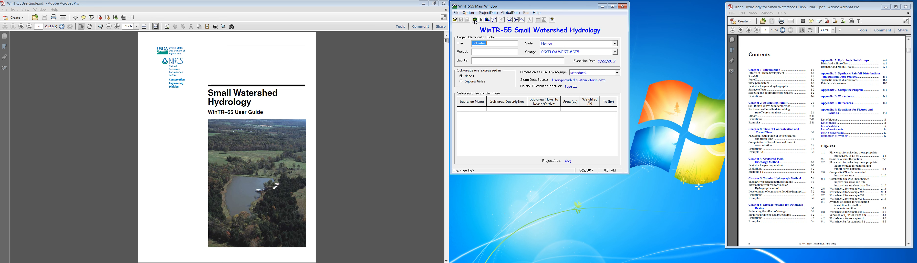
Examine the Land Use Details covers for urban, developing urban, cultivated and other agriculture categories, and close the window
click(476, 20)
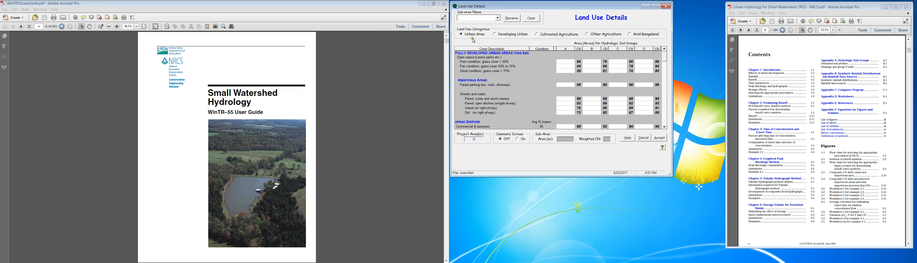
click(504, 35)
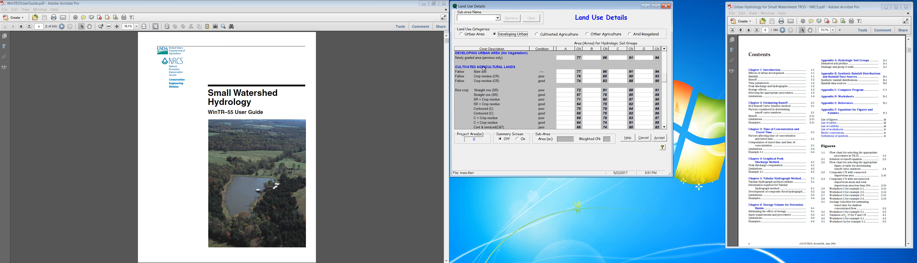
click(554, 33)
click(606, 34)
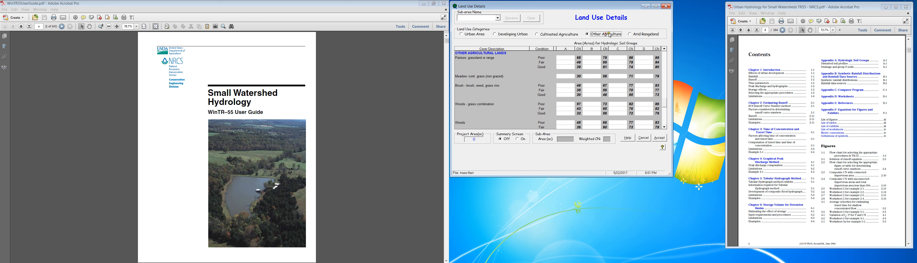
click(479, 36)
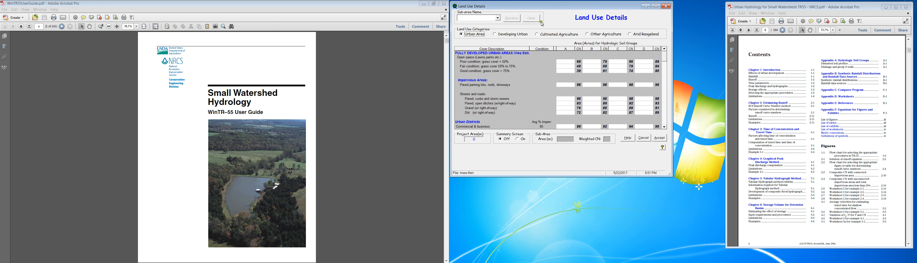
click(666, 6)
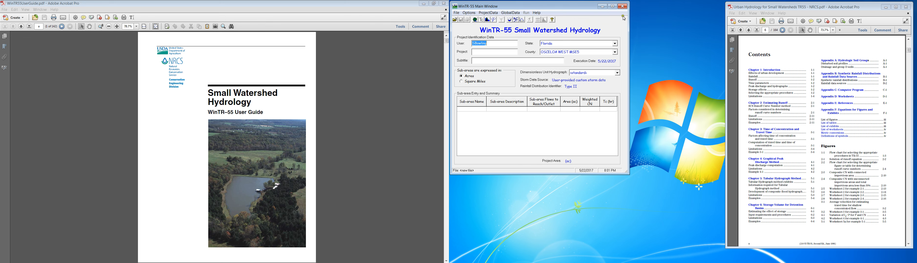
View the Time of Concentration Details form, reaching it both by shortcut and from the project data commands, and close it
click(482, 20)
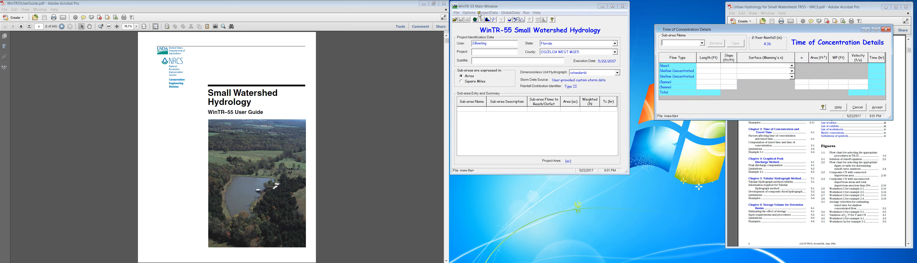
click(886, 30)
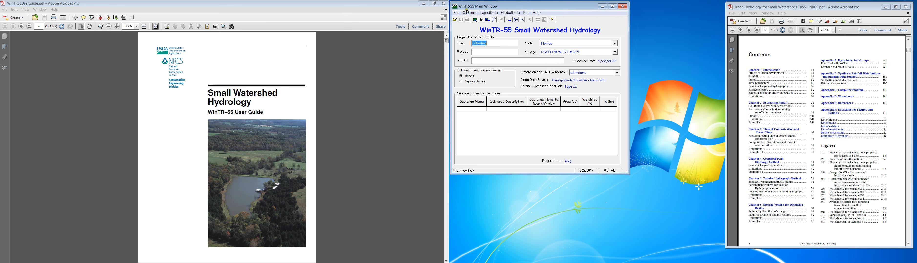
click(488, 12)
click(482, 24)
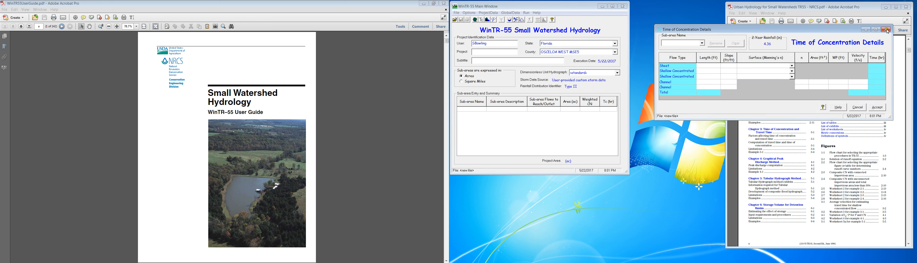
click(886, 30)
Load the NRCS storm data for the Osceola West MSE5 county in the Storm Data window
click(510, 13)
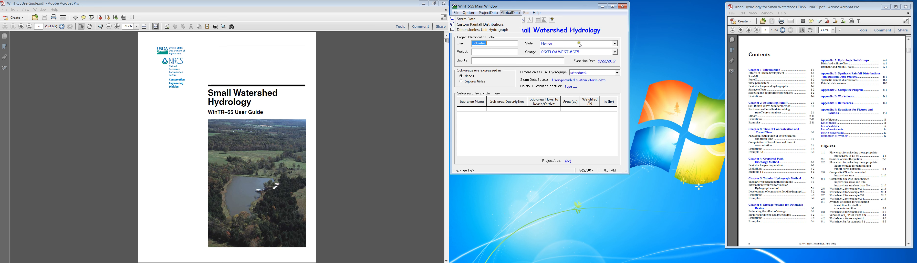
click(576, 25)
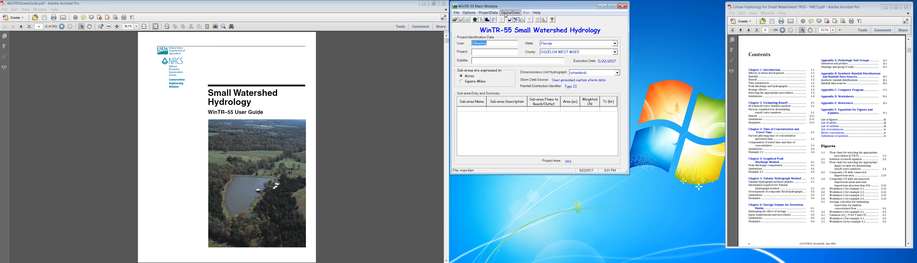
click(466, 20)
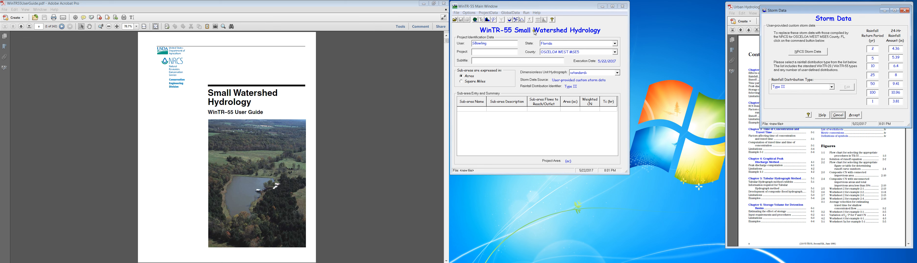
drag(845, 10, 617, 31)
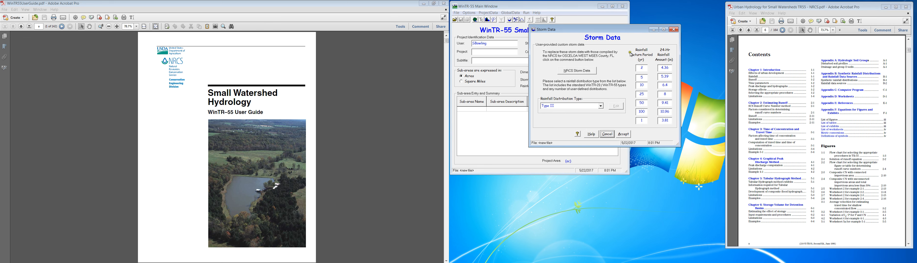
click(583, 73)
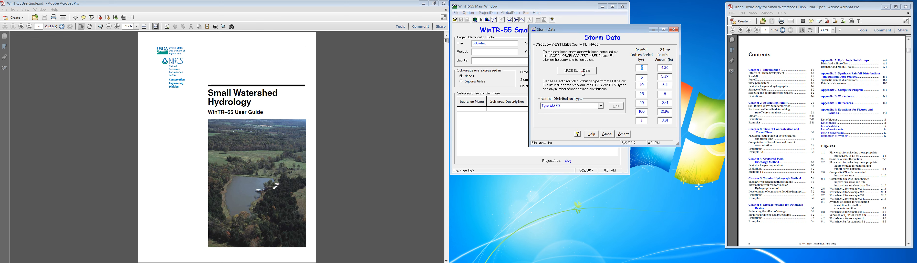
Set the rainfall distribution type to Type II and close the storm data without accepting
click(600, 106)
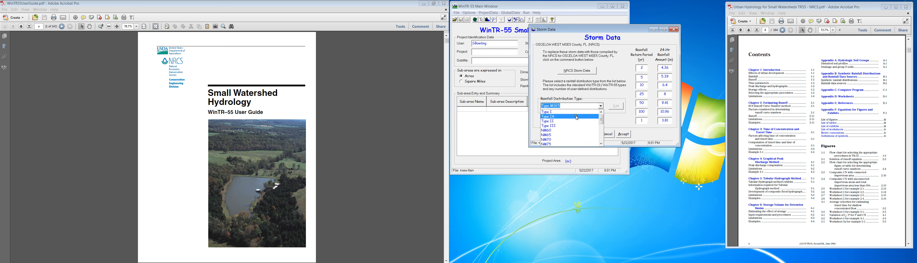
click(550, 121)
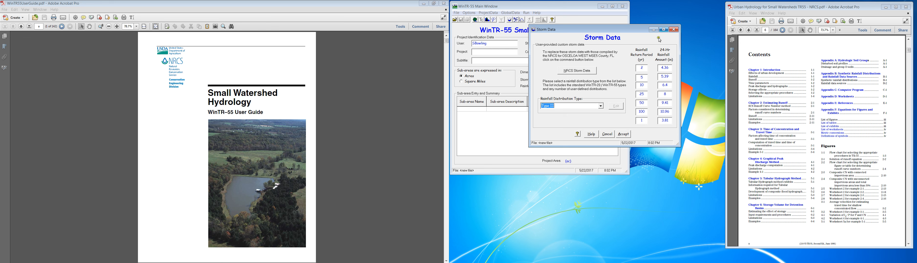
click(674, 30)
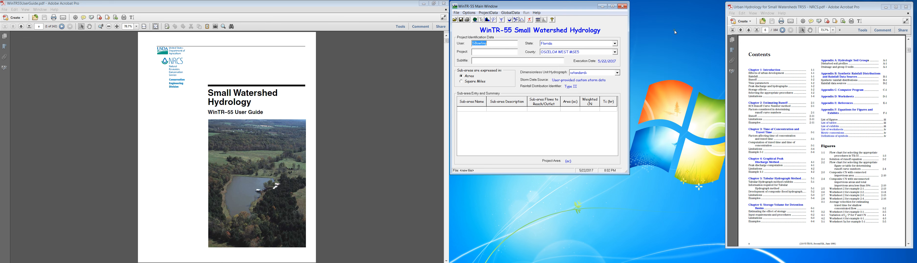
View the Custom Rainfall Distribution window and the Dimensionless Unit Hydrograph window, closing each without entering data
click(517, 13)
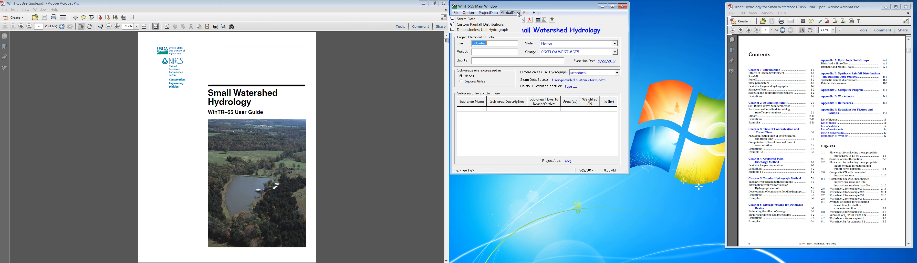
click(490, 25)
drag(703, 31, 603, 34)
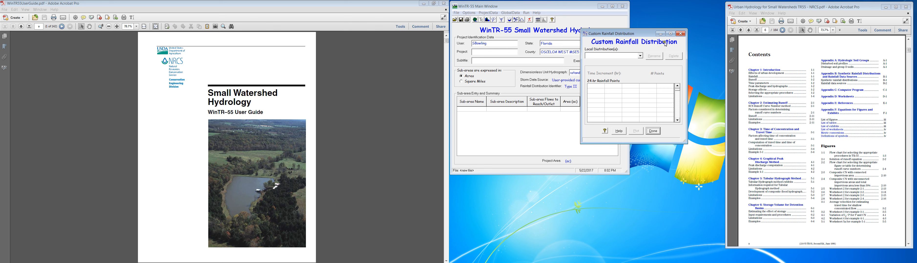
click(681, 34)
click(510, 12)
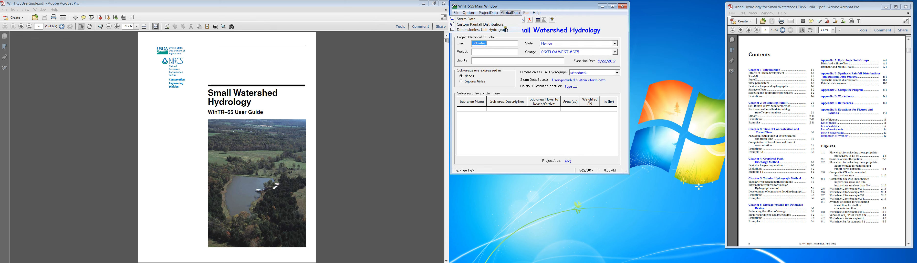
click(501, 34)
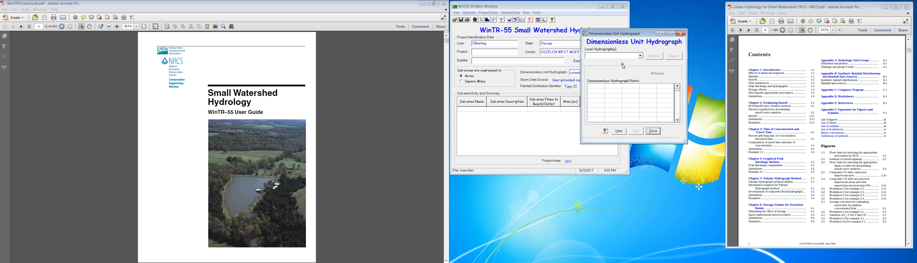
click(681, 33)
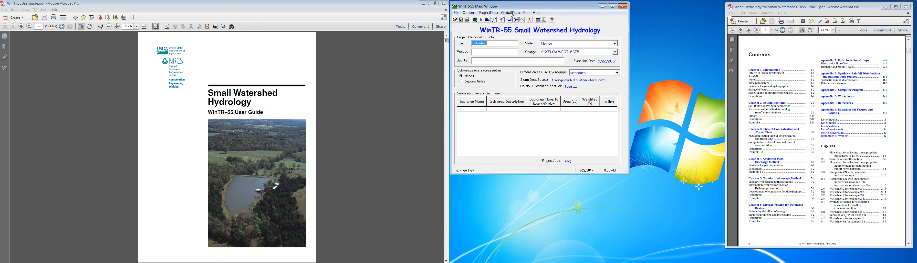
Reopen the Storm Data window to review the rainfall amounts and distribution type, and close it without changes
click(511, 12)
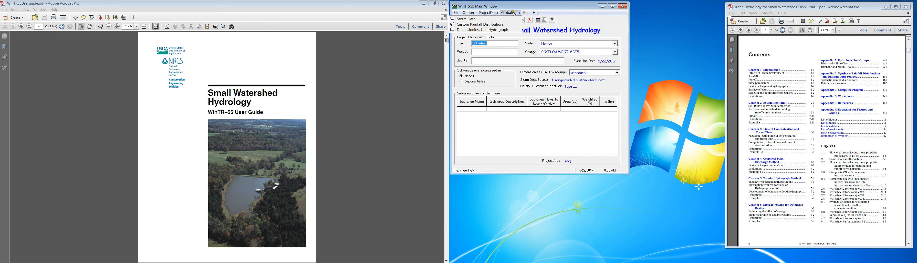
click(493, 20)
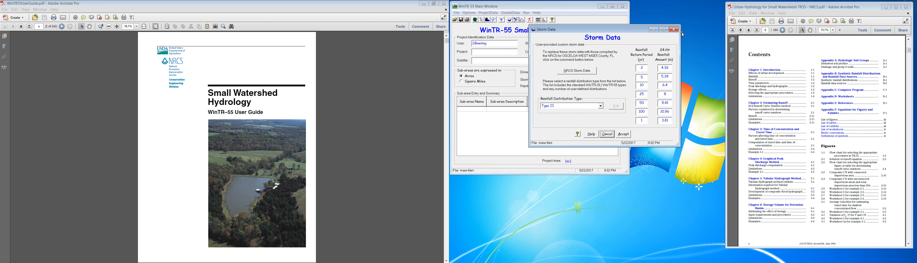
click(675, 30)
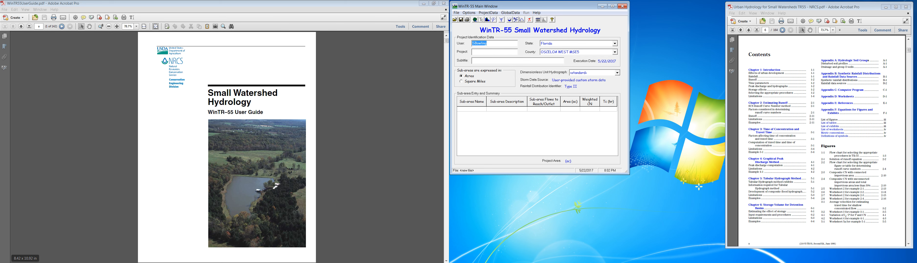
Switch to Adobe Acrobat to read Example 1's background and solution, and return to the WinTR-55 user guide
click(25, 262)
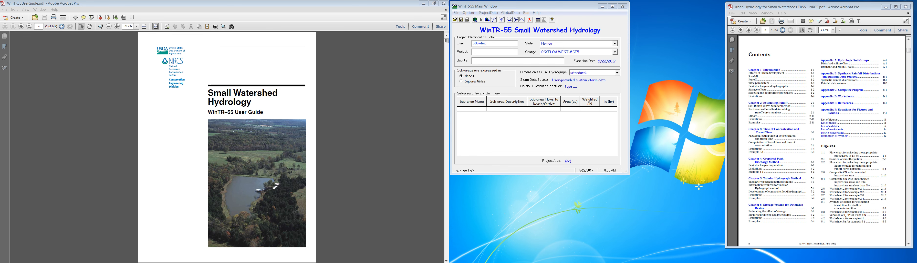
key(alt+Tab)
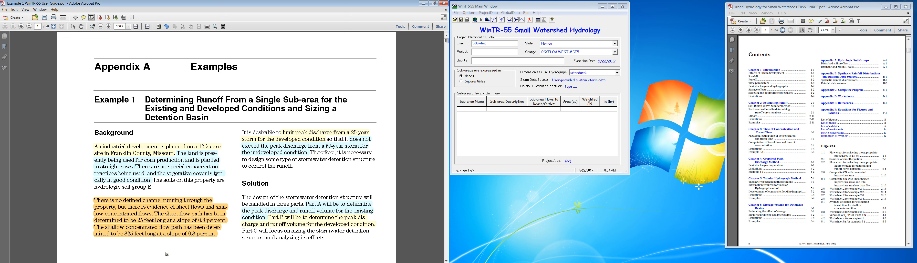
click(33, 36)
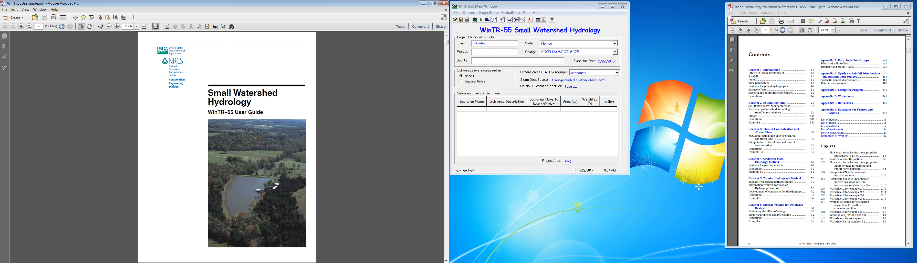
Read through the user guide's contents, program description and model overview up to the WinTR-55 system schematic
scroll(256, 138, down, 8)
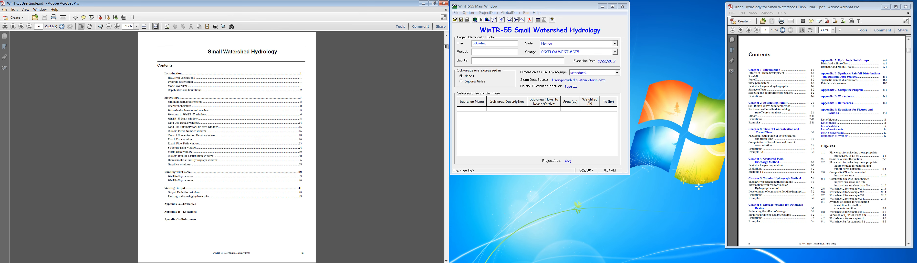
scroll(255, 138, down, 6)
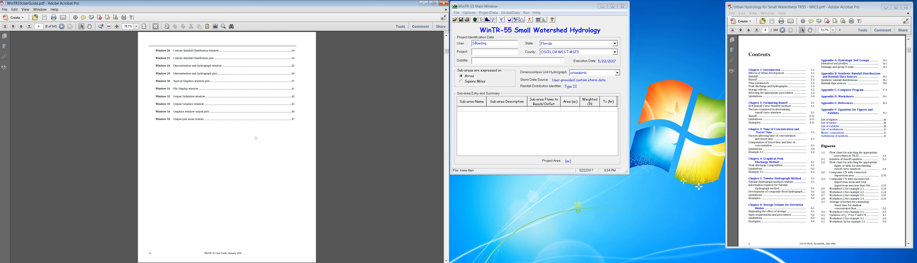
scroll(256, 138, down, 2)
ctrl+scroll(255, 138, up, 2)
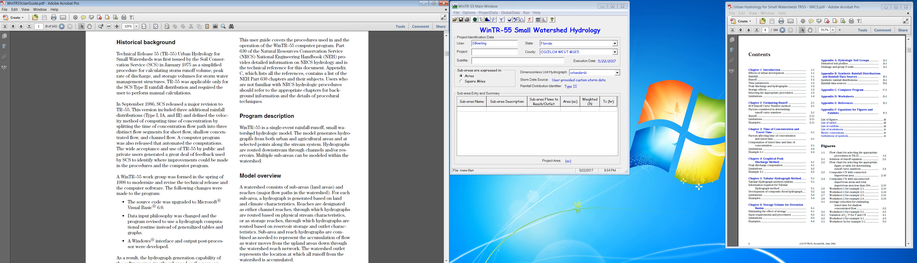
scroll(250, 135, down, 2)
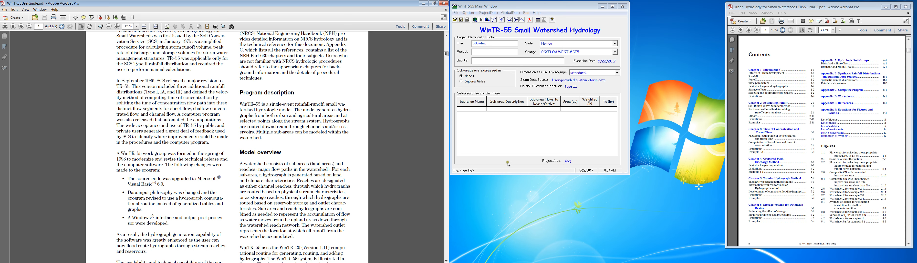
scroll(445, 171, down, 5)
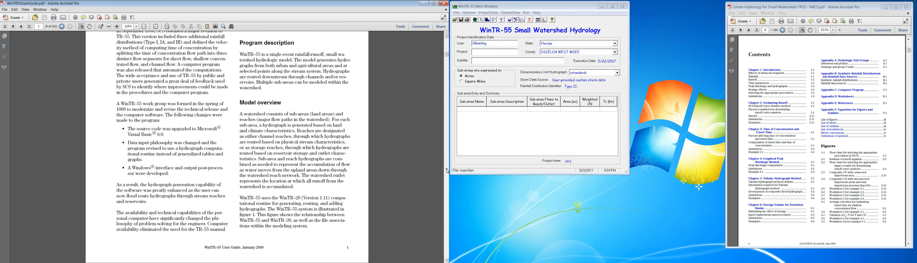
scroll(348, 143, down, 1)
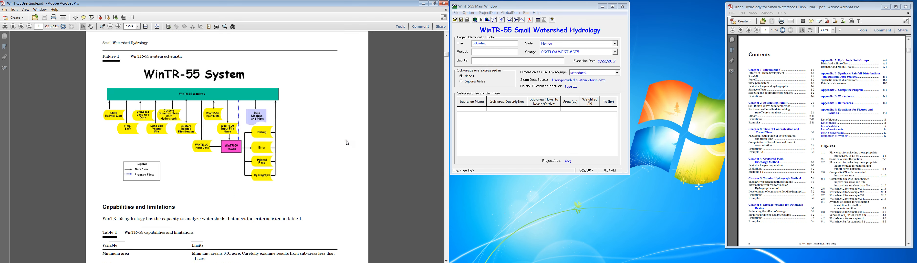
Examine the Capabilities and limitations section of the user guide, including the limits listed in Table 1
scroll(347, 143, down, 6)
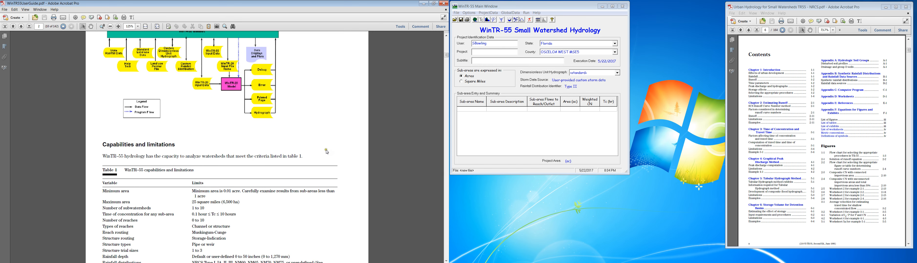
scroll(325, 154, down, 1)
scroll(325, 156, down, 1)
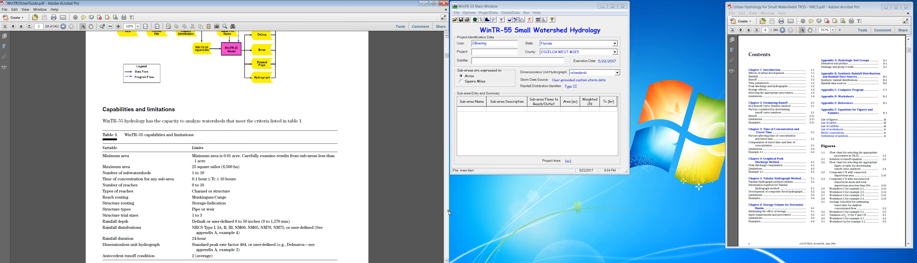
scroll(446, 260, down, 3)
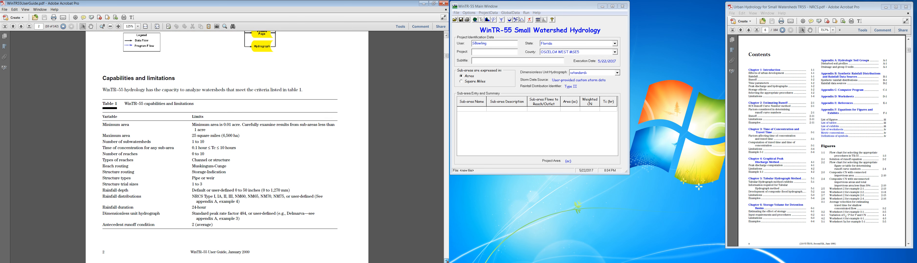
scroll(145, 121, up, 2)
scroll(146, 122, down, 1)
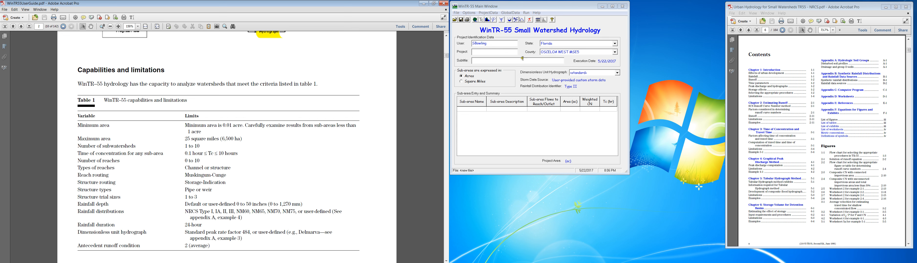
In the WinTR-55 main window, keep Florida as the state and set the county to ORANGE WEST MSE4
click(565, 53)
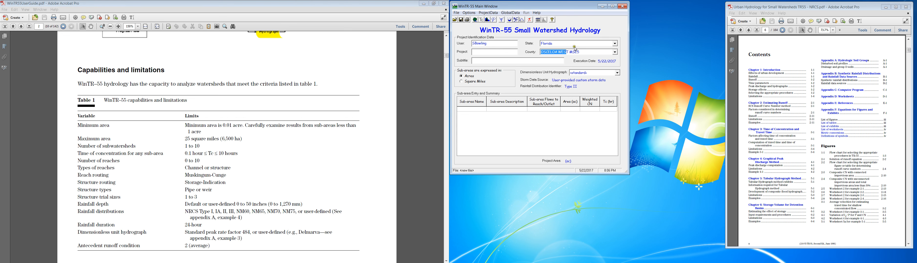
click(574, 45)
click(614, 43)
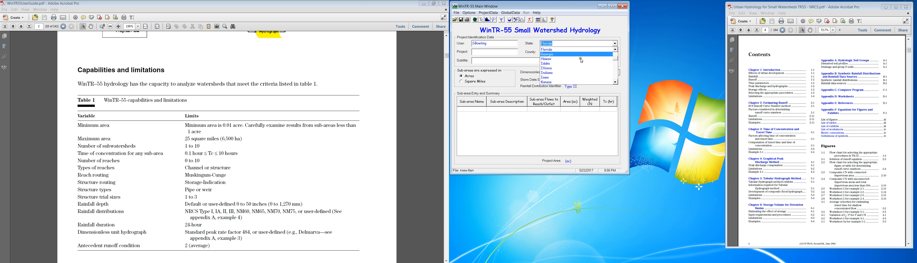
click(568, 50)
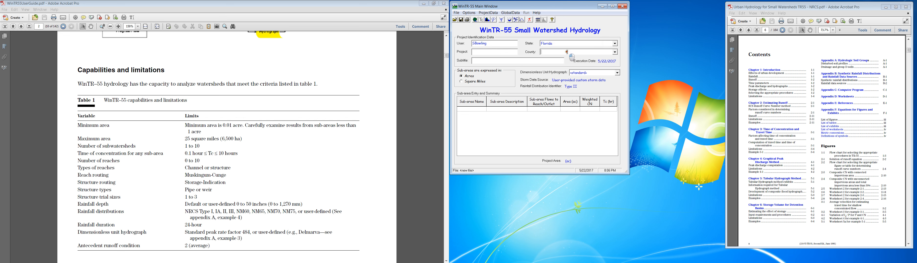
click(615, 53)
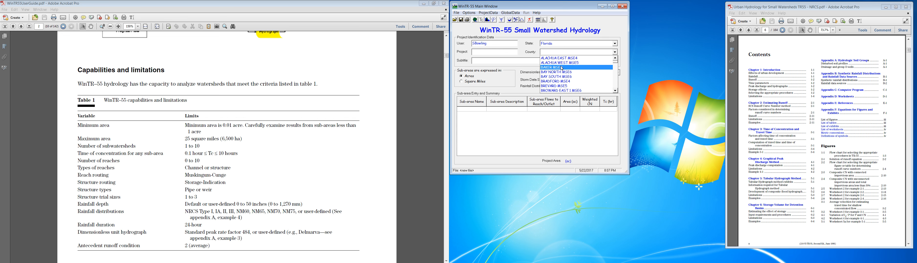
text(o)
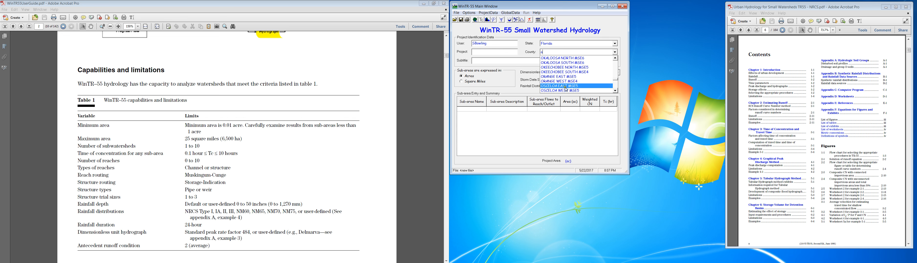
click(615, 91)
click(615, 90)
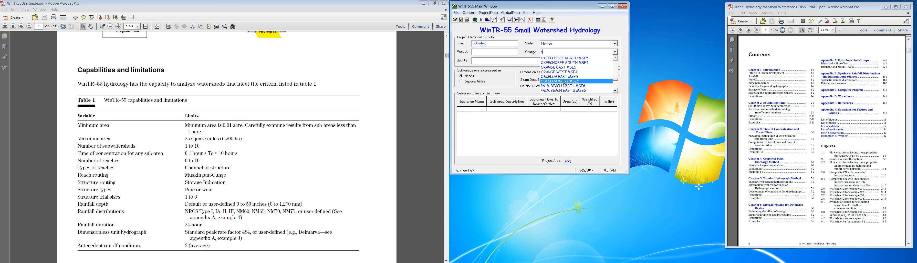
click(572, 72)
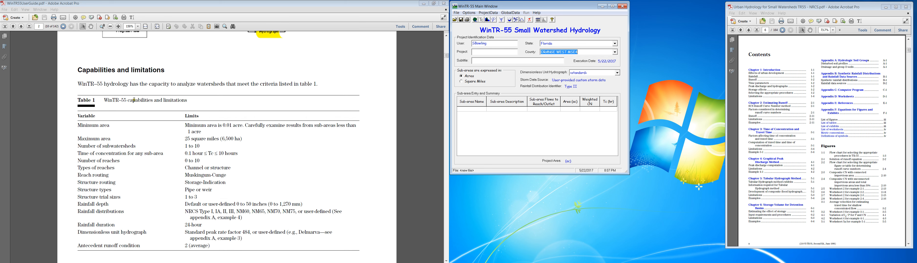
Examine the user guide's minimum data requirements and the sub-areas, reaches and outlet in the Figure 2 sample watershed schematic
click(157, 27)
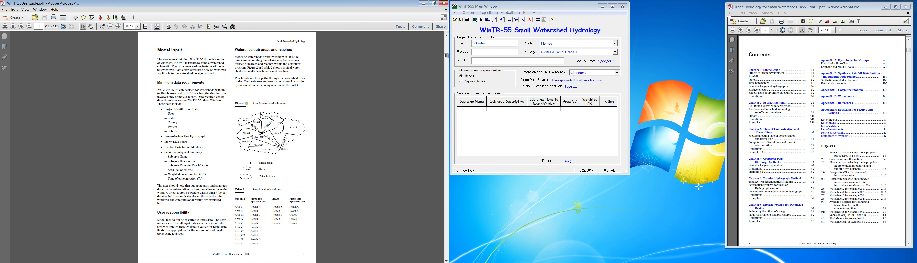
scroll(249, 104, up, 2)
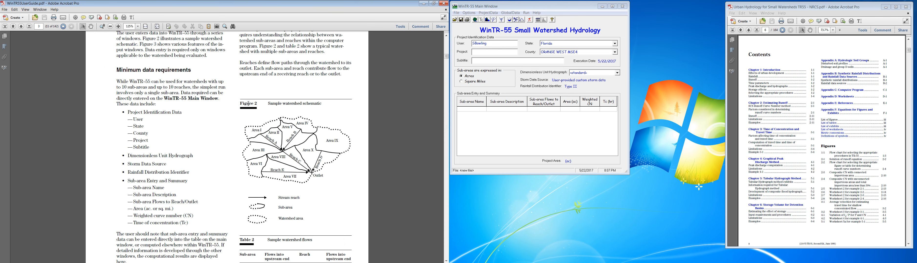
scroll(248, 103, up, 1)
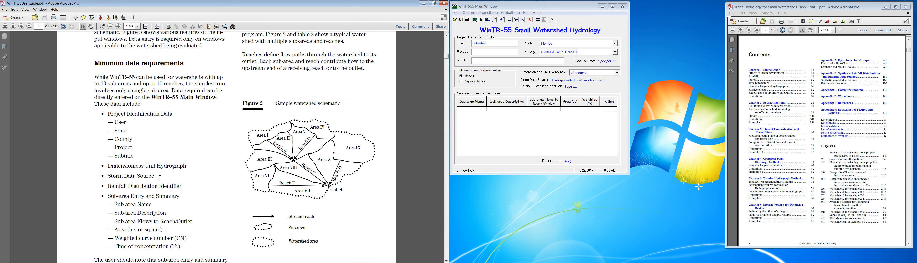
scroll(159, 177, down, 1)
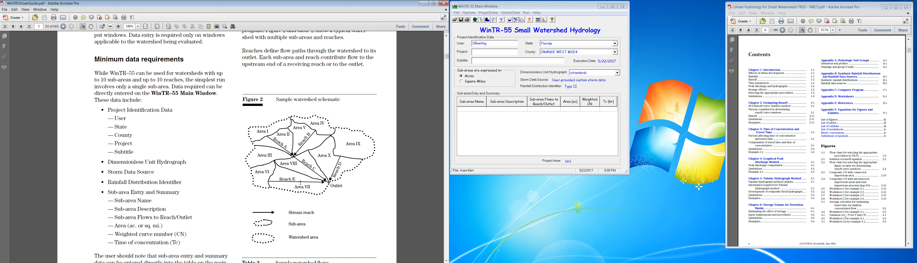
scroll(327, 184, down, 1)
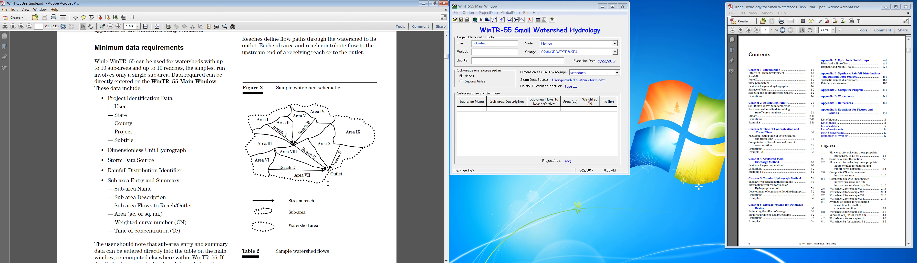
scroll(328, 184, down, 1)
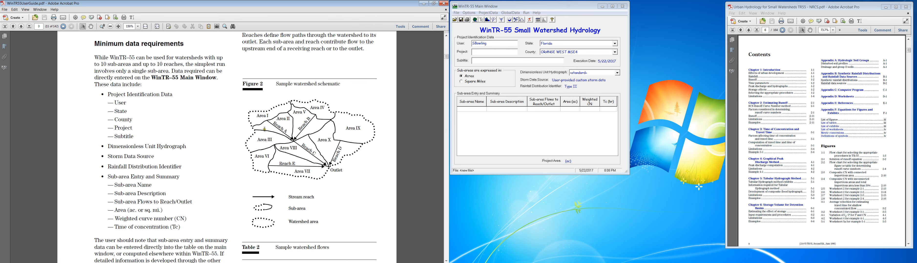
scroll(297, 105, down, 1)
scroll(302, 168, down, 3)
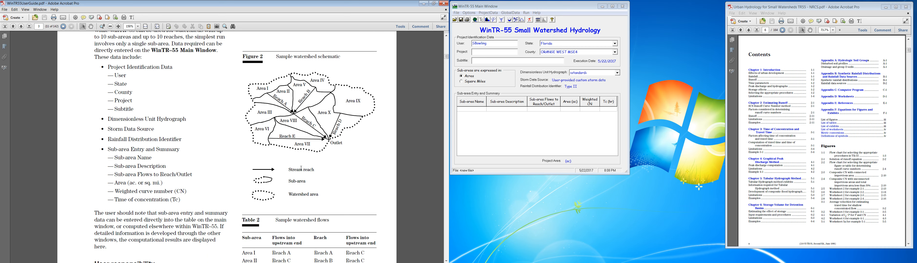
Examine the user guide's Table 2 sample watershed flows and the window entry features labelled in Figure 3
scroll(279, 213, down, 2)
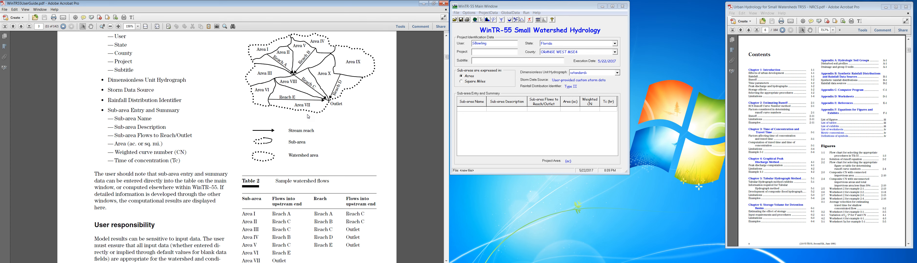
scroll(306, 154, down, 1)
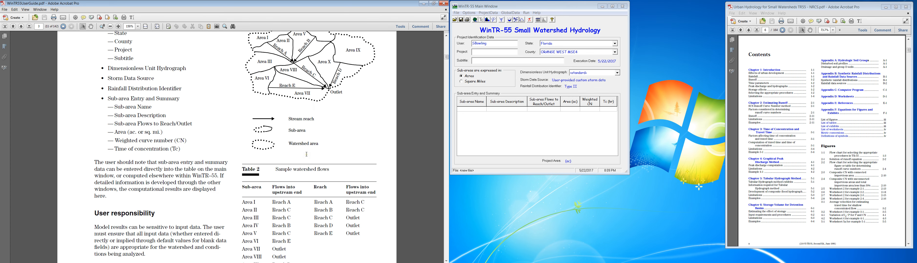
scroll(354, 184, down, 1)
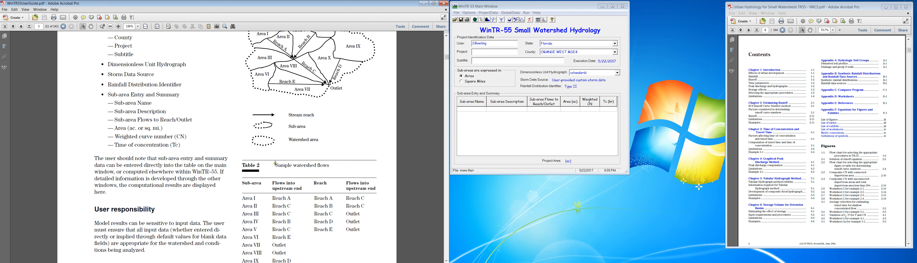
scroll(273, 164, down, 2)
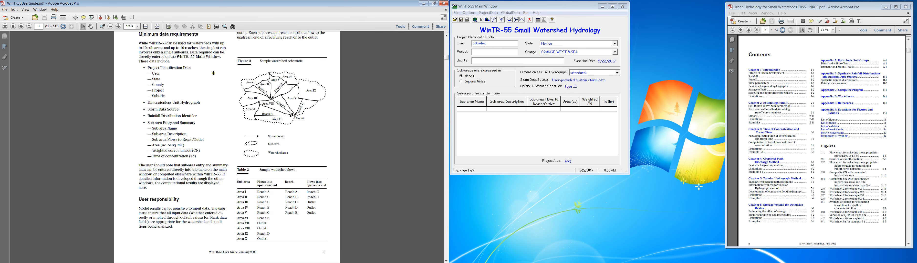
click(157, 26)
scroll(194, 119, down, 1)
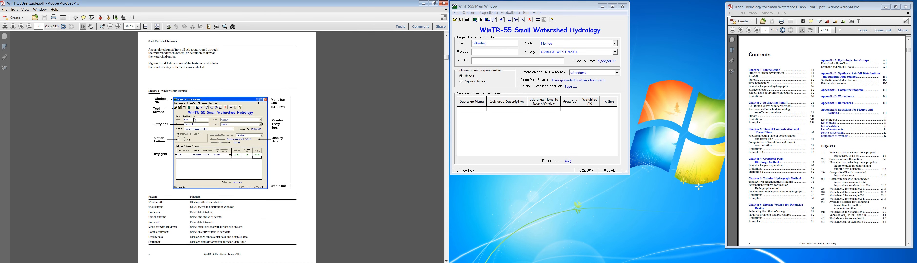
scroll(194, 116, up, 2)
scroll(194, 117, up, 1)
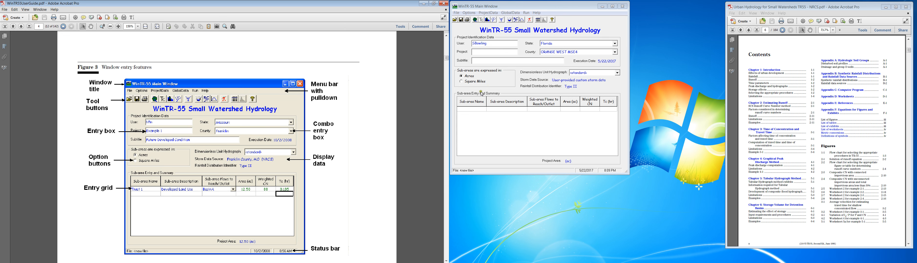
click(471, 109)
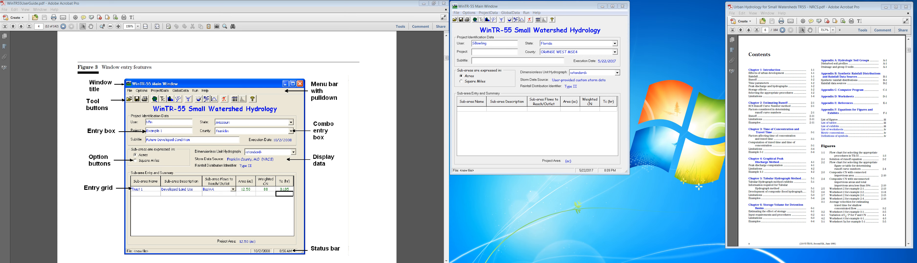
Switch to the Example 1 WinTR-55 User Guide PDF and read its background and solution through to Part A, Step 1
click(25, 16)
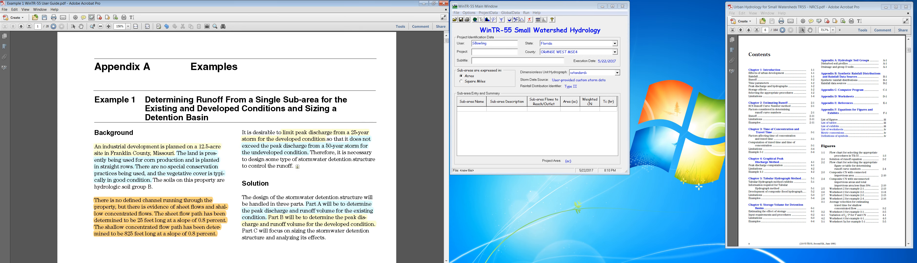
scroll(228, 142, down, 3)
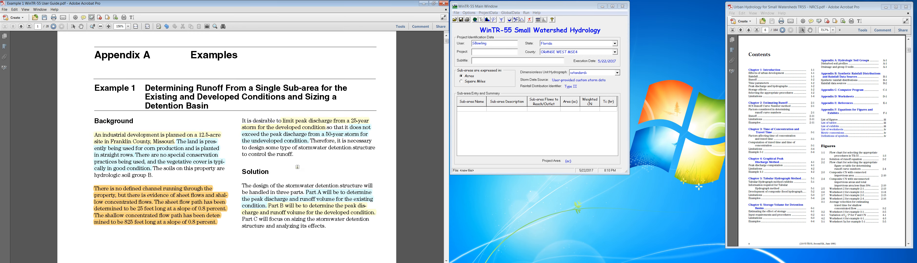
click(447, 222)
click(447, 222)
scroll(358, 193, down, 1)
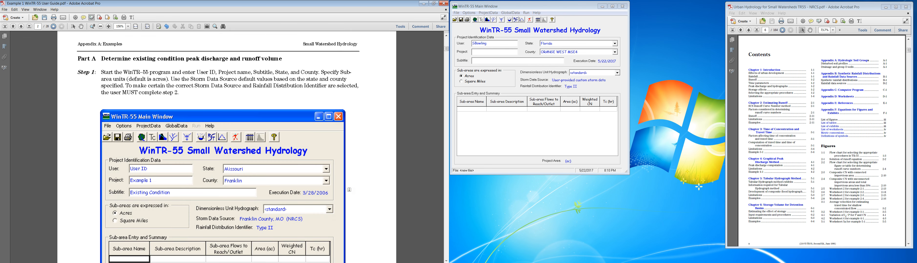
In the WinTR-55 main window, enter Example 1 as the project and Existing Condition as the subtitle
double_click(495, 43)
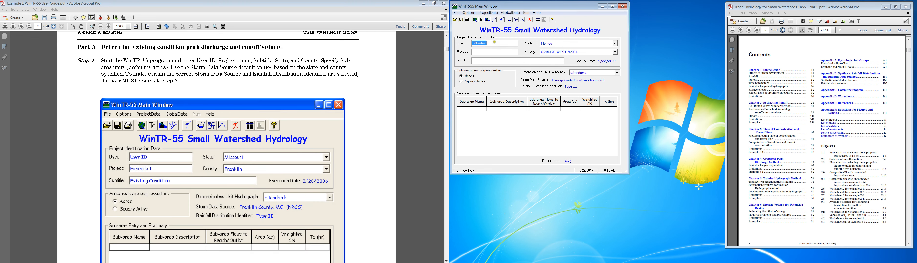
click(493, 52)
text(ting Condition)
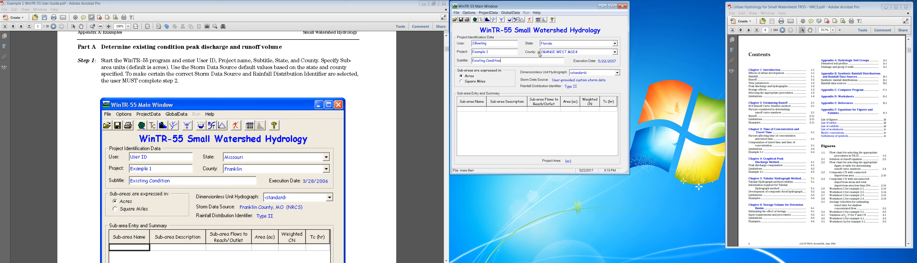
Set the project's state to Missouri and its county to Franklin
click(559, 44)
click(615, 44)
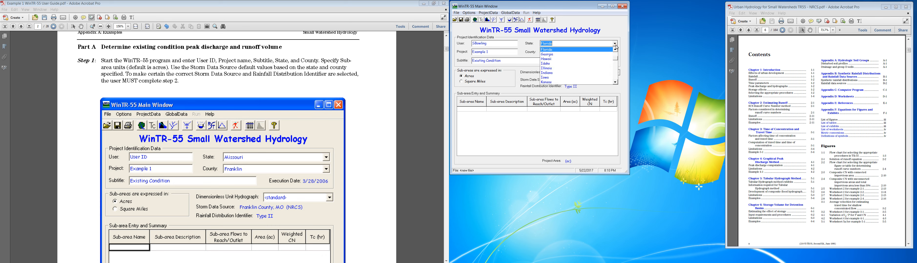
text(m)
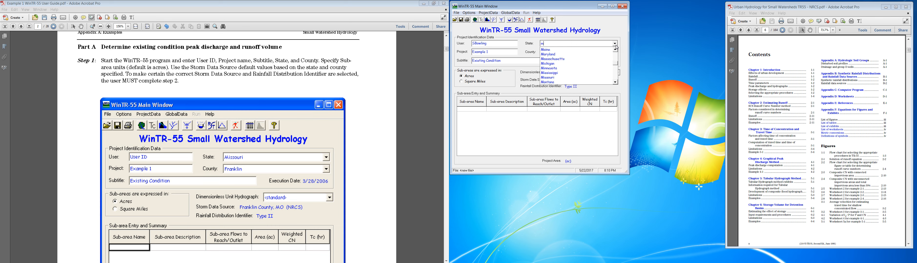
click(555, 78)
click(561, 52)
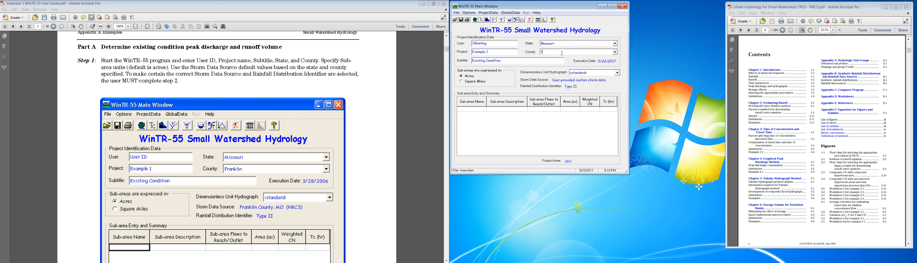
click(615, 52)
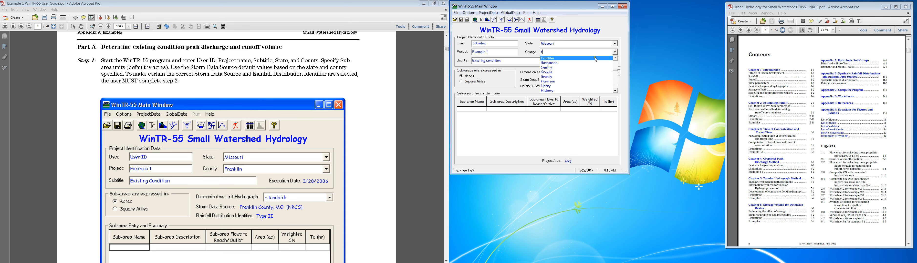
click(547, 58)
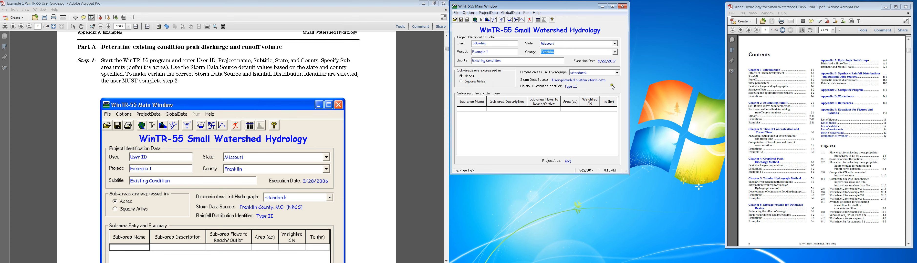
Compare the main window entries with Example 1's Step 1 figure and read the Step 2 storm data instructions
click(292, 87)
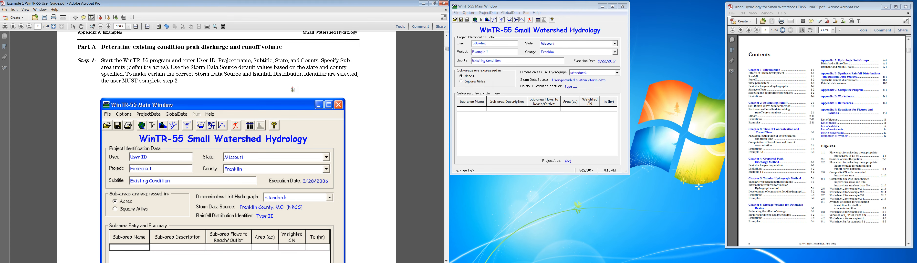
scroll(292, 89, down, 5)
ctrl+scroll(294, 142, down, 1)
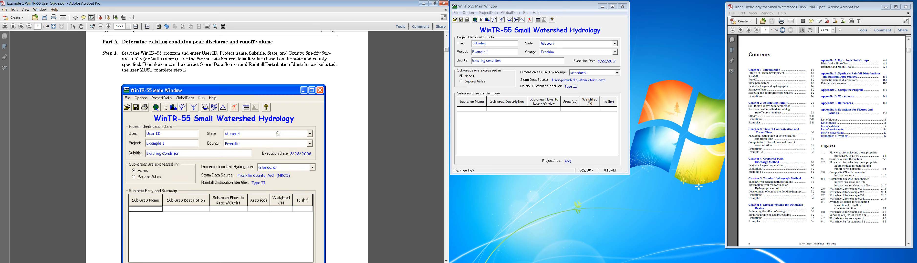
scroll(284, 149, down, 5)
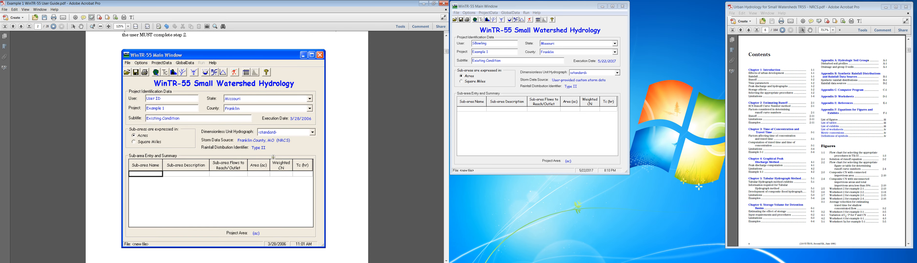
scroll(273, 157, down, 2)
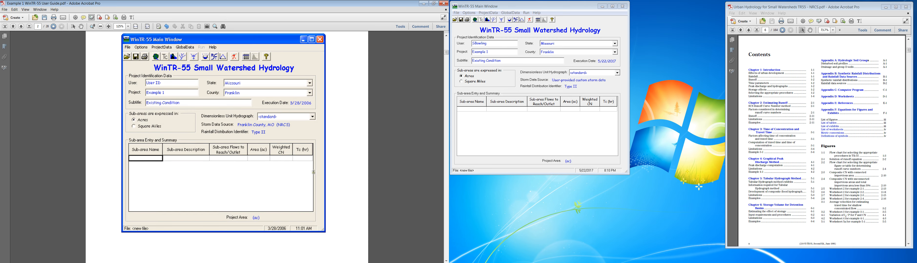
click(446, 209)
ctrl+scroll(281, 126, up, 1)
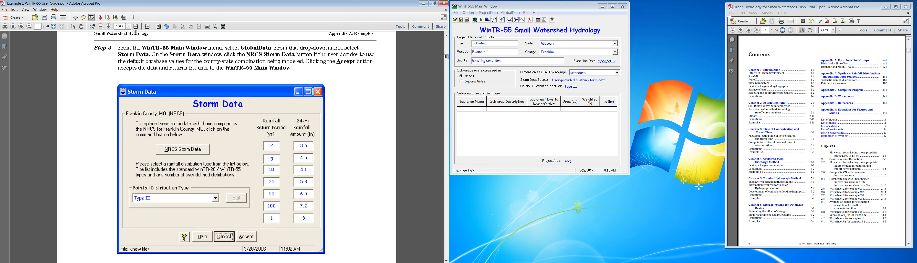
click(511, 14)
click(471, 22)
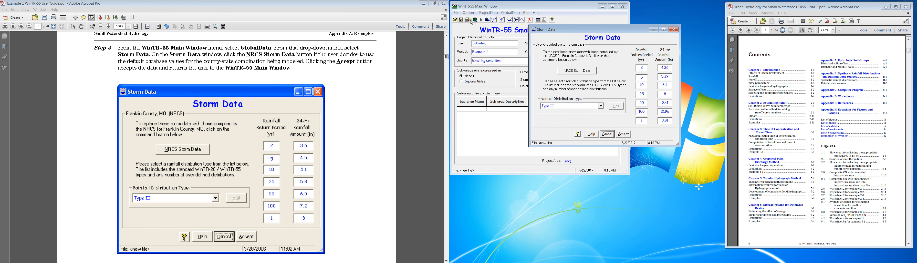
click(674, 29)
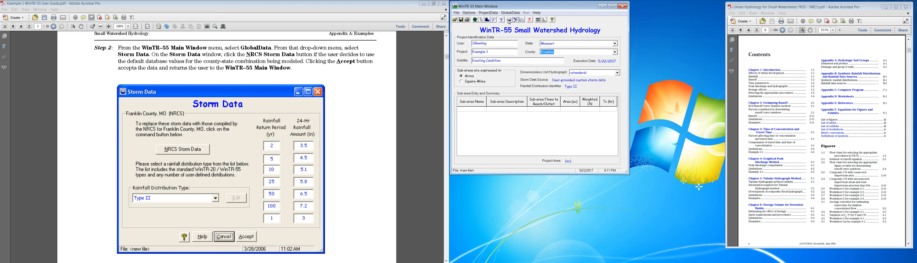
Replace the storm data with the NRCS storm data for Franklin County, MO and accept it
click(510, 21)
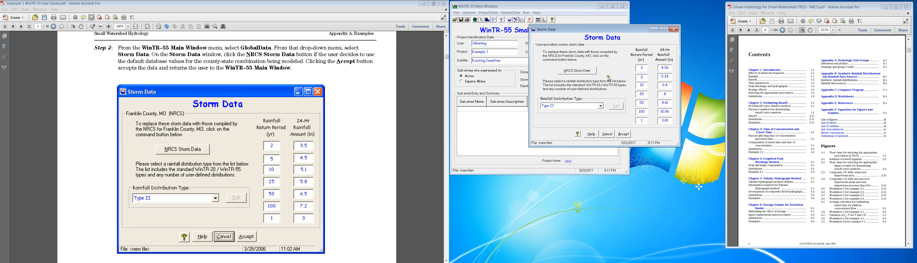
click(587, 73)
click(624, 134)
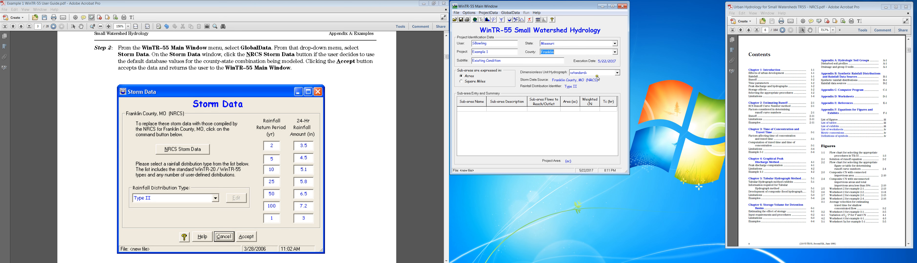
Following Example 1's Step 3, add a sub-area named Tract 1 with the description Existing Land Use
click(353, 111)
scroll(353, 111, down, 2)
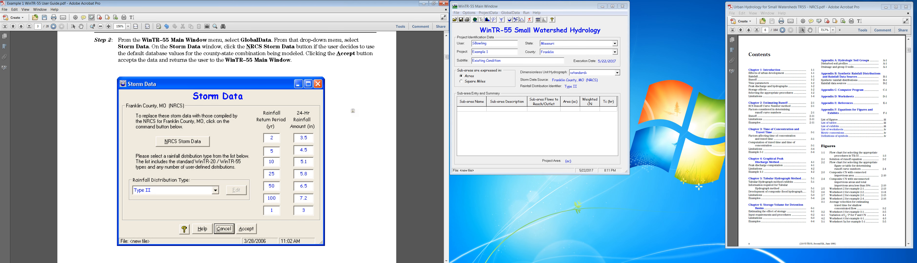
scroll(353, 111, down, 3)
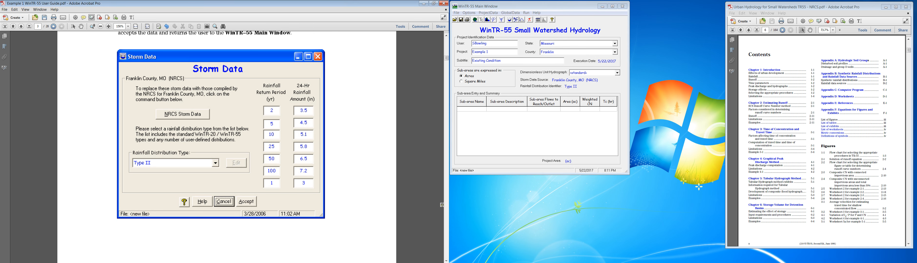
scroll(443, 208, down, 5)
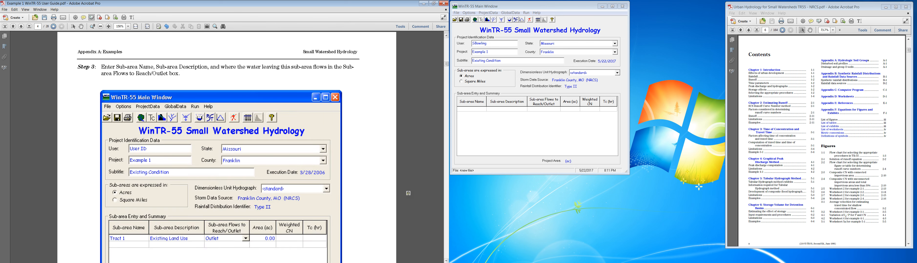
scroll(408, 193, down, 1)
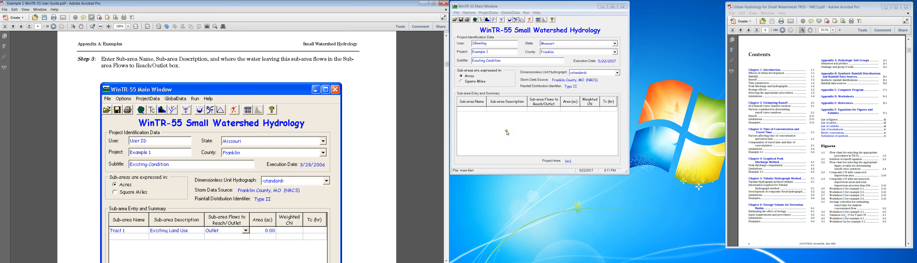
click(474, 111)
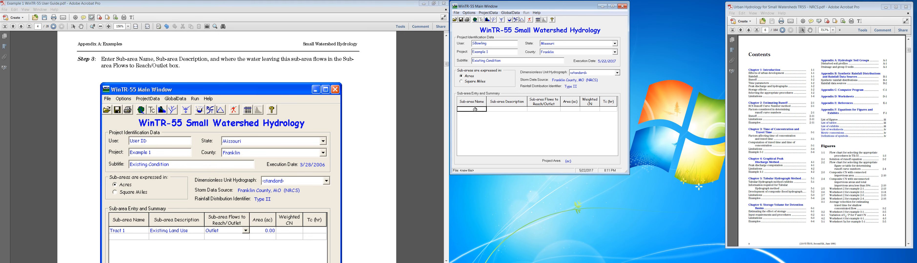
text(T)
key(Tab)
text(Existing Land Use)
key(Tab)
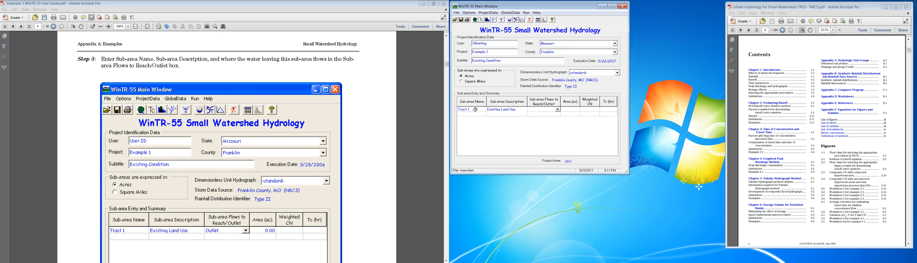
Set the Tract 1 sub-area to flow to Outlet
click(559, 109)
click(538, 114)
click(558, 109)
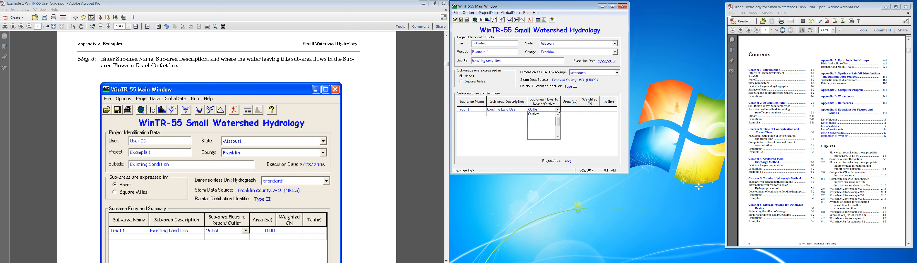
click(558, 109)
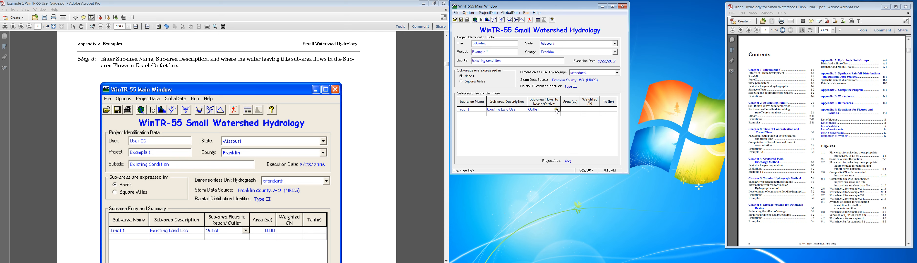
click(568, 109)
Read Step 4 of Example 1 in the user guide and open the Land Use Details for Tract 1
click(352, 151)
scroll(356, 160, down, 2)
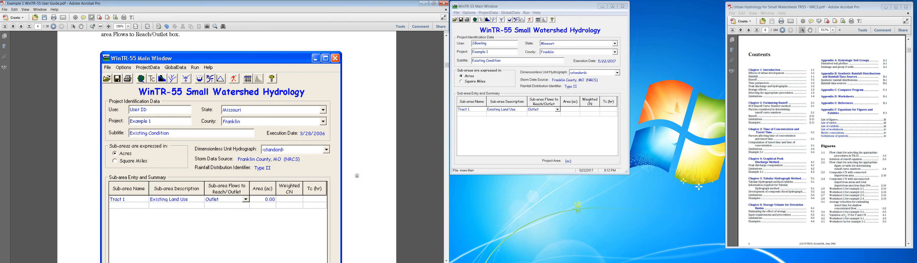
scroll(357, 176, down, 4)
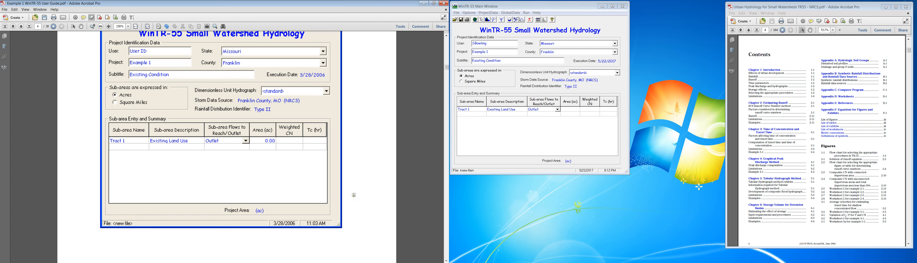
click(446, 215)
click(448, 217)
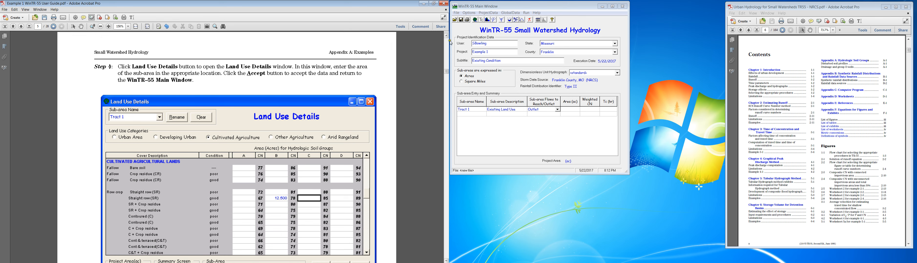
click(475, 20)
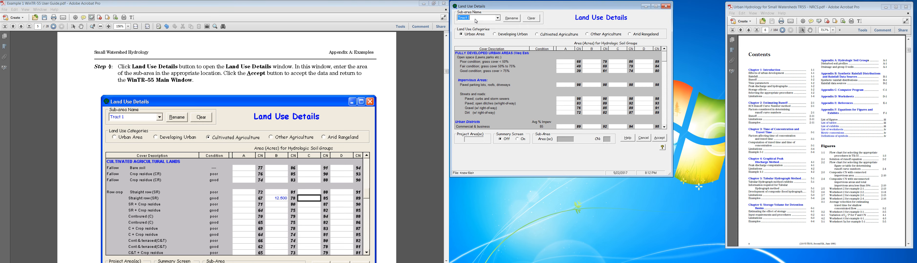
click(668, 6)
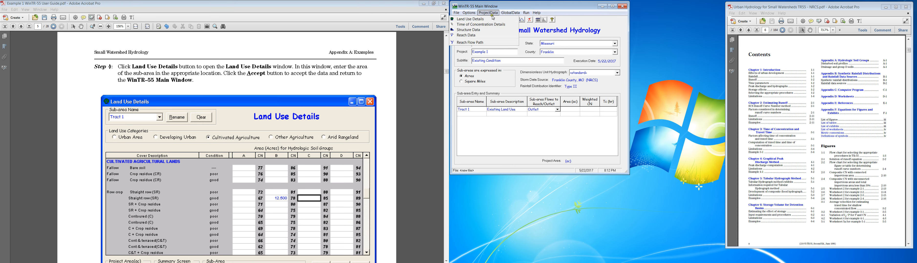
click(477, 20)
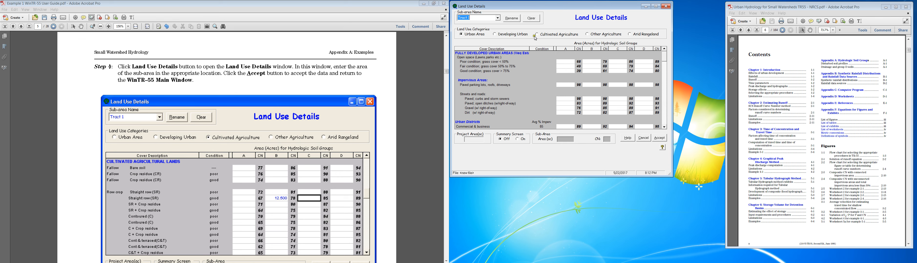
Under Cultivated Agriculture, enter 12.500 acres of soil group B for Row crop Straight row (SR) in good condition, and check against the guide's figure
click(544, 35)
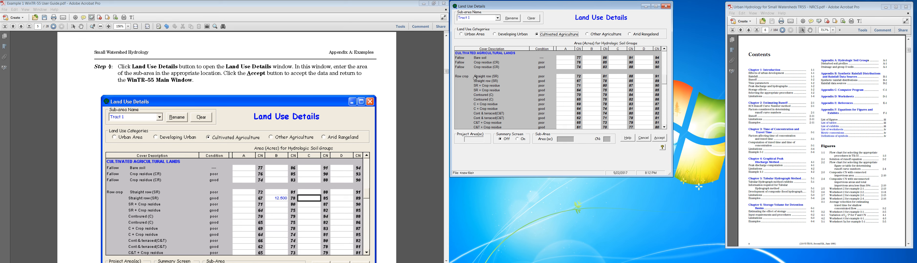
click(592, 81)
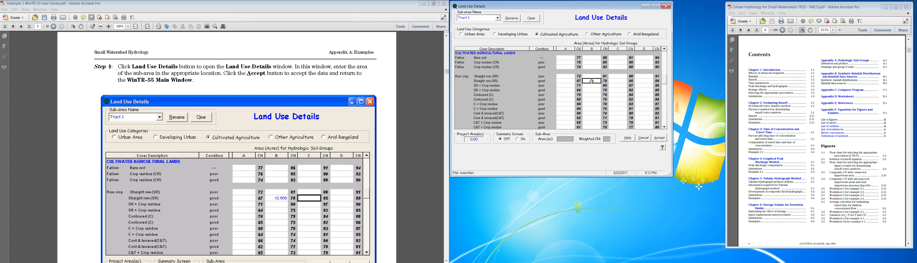
text(12.500)
click(446, 210)
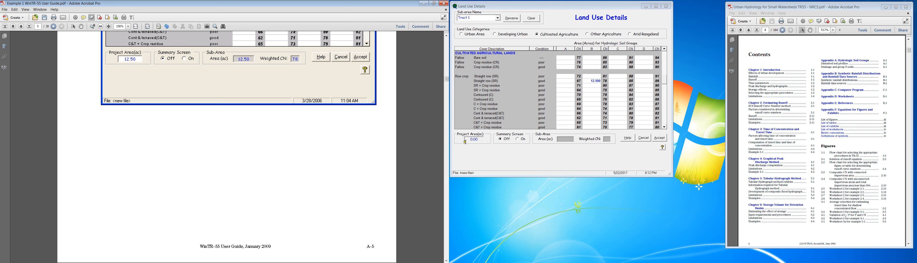
click(637, 122)
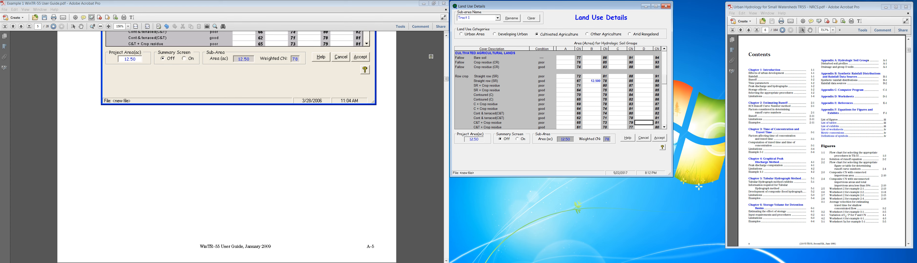
click(447, 36)
click(446, 36)
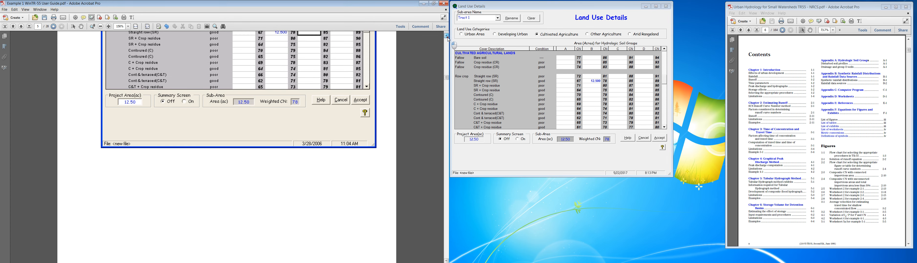
Try entering 10 acres in the C + Crop residue row, poor condition, for soil groups A and B, and clear both entries
click(566, 104)
text(10)
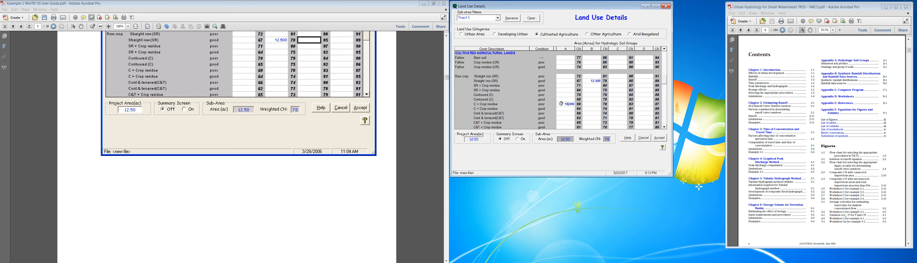
key(Tab)
text(10)
key(Tab)
click(569, 104)
key(BackSpace)
key(BackSpace)
key(BackSpace)
key(BackSpace)
key(BackSpace)
key(BackSpace)
click(621, 95)
click(595, 103)
key(BackSpace)
key(BackSpace)
key(BackSpace)
key(BackSpace)
key(BackSpace)
key(BackSpace)
Try entering 100 acres of soil group A for Straight row (SR) in good condition, and clear the entry
click(565, 81)
text(100)
key(Tab)
click(572, 81)
key(Delete)
click(592, 94)
Accept the land use details and compare the Tract 1 area and weighted curve number with the guide's main window figure
click(658, 139)
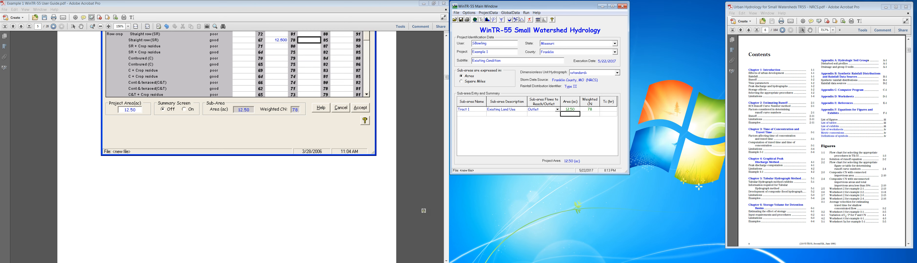
scroll(446, 219, down, 10)
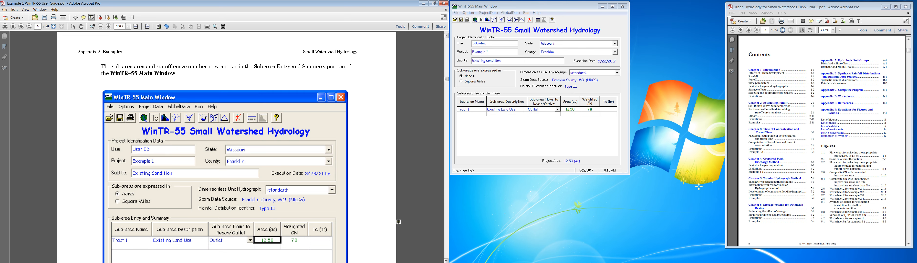
scroll(326, 178, down, 1)
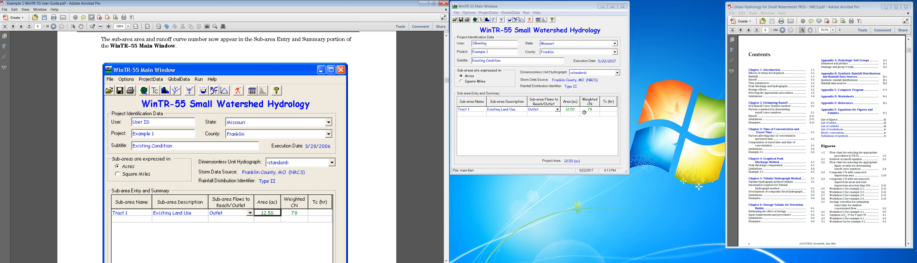
scroll(323, 172, down, 1)
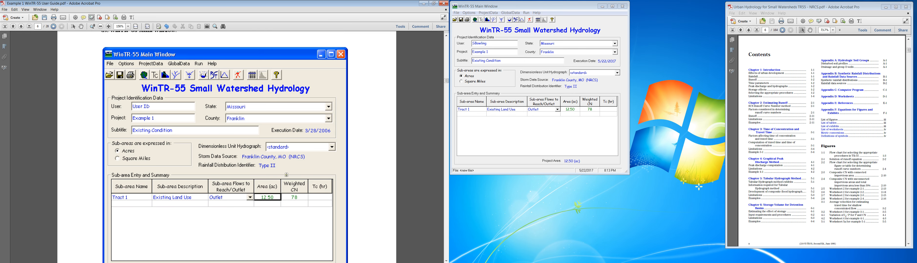
scroll(282, 170, up, 2)
scroll(284, 170, down, 2)
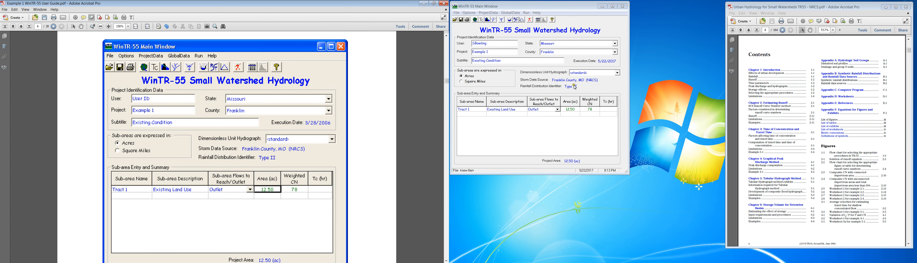
Following Step 5 of Example 1, open the Time of Concentration Details for Tract 1 and move the window clear of the sub-area table
click(448, 224)
click(447, 225)
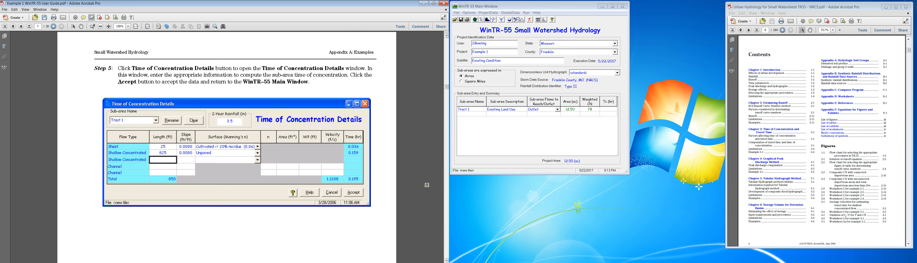
click(480, 22)
click(687, 12)
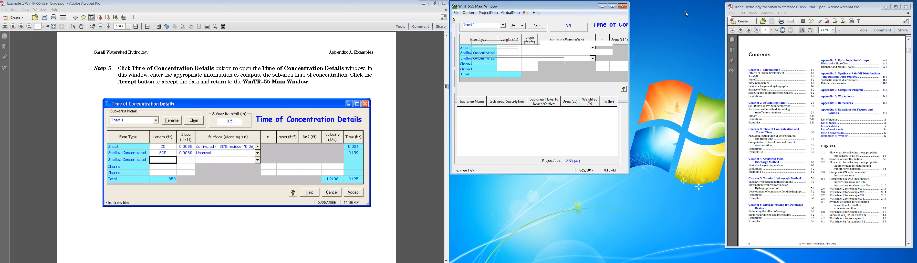
click(493, 13)
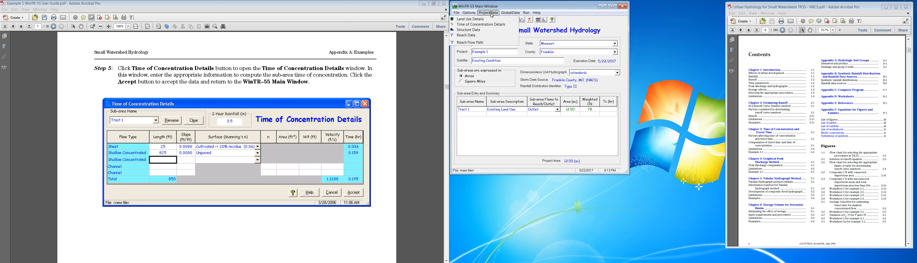
click(473, 24)
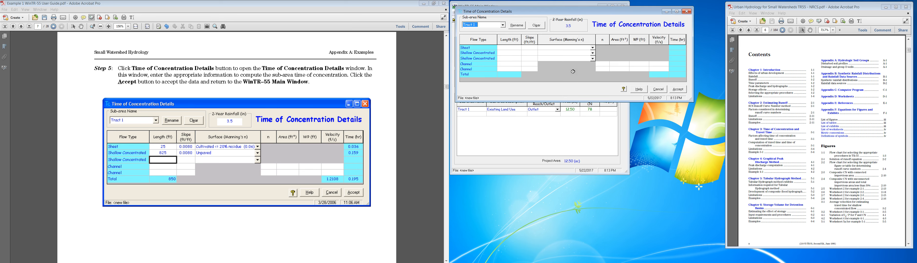
drag(541, 8, 552, 132)
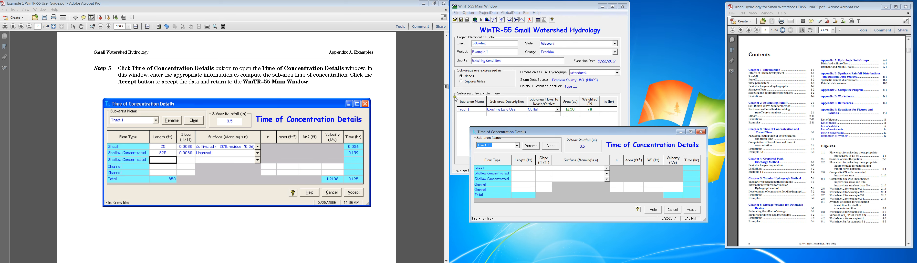
Using the background on the guide's page 1, set the sheet flow length to 25 ft and its slope to .0800
click(38, 27)
text(1)
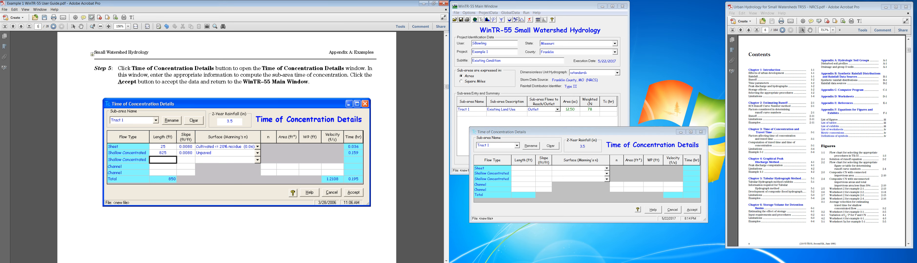
key(Return)
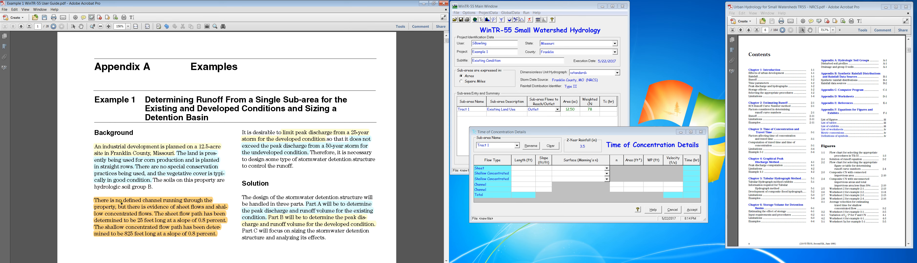
click(528, 168)
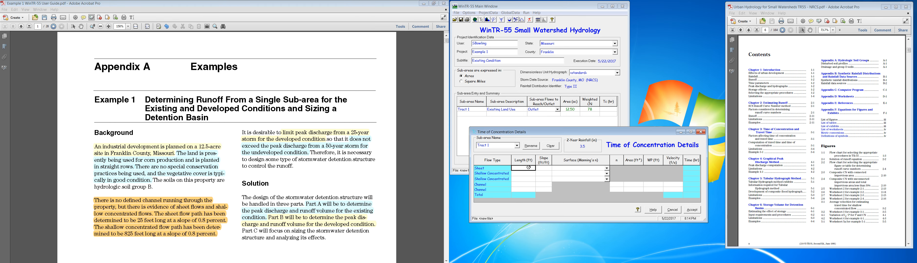
text(25)
click(541, 168)
text(.0800)
Find the Step 5 figure in the user guide and correct the sheet flow slope to 0.0080 ft/ft
click(37, 26)
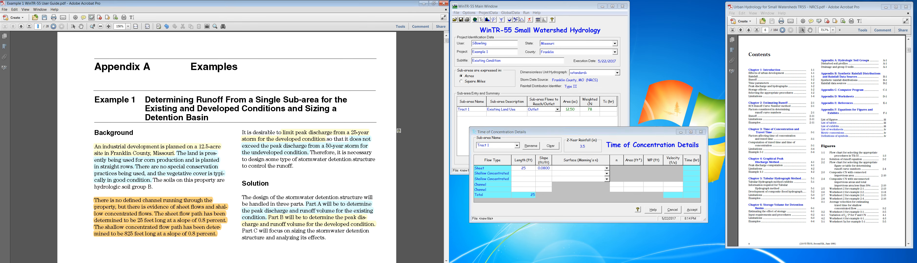
text(11)
key(Return)
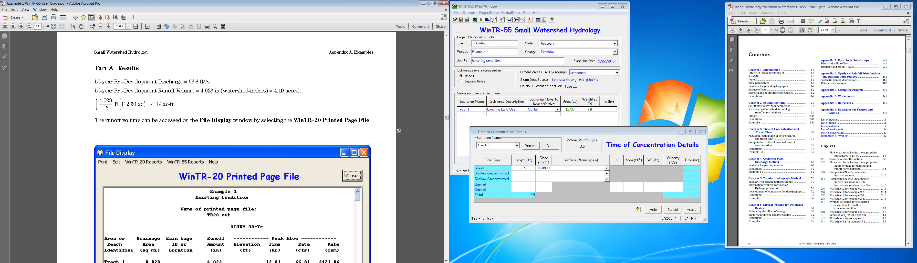
click(446, 76)
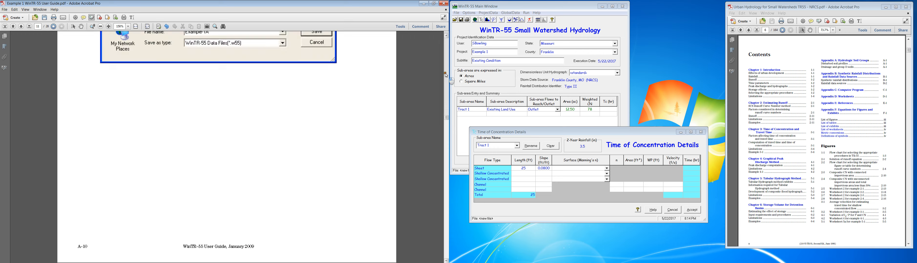
click(446, 76)
click(446, 75)
click(446, 75)
click(446, 76)
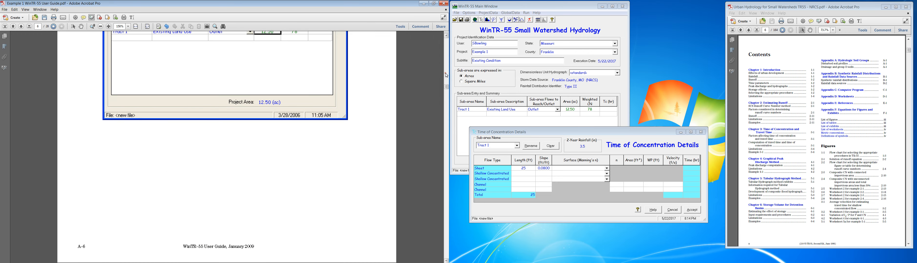
scroll(352, 156, down, 1)
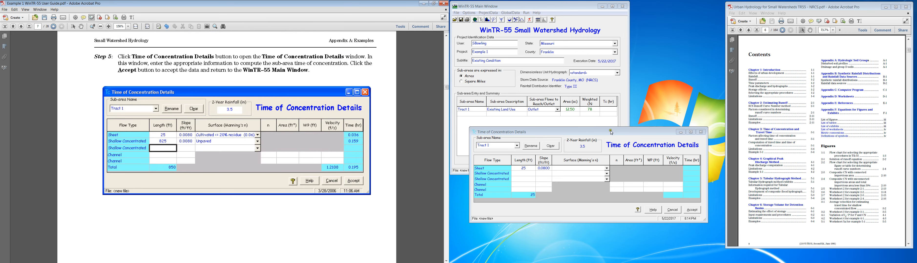
click(544, 168)
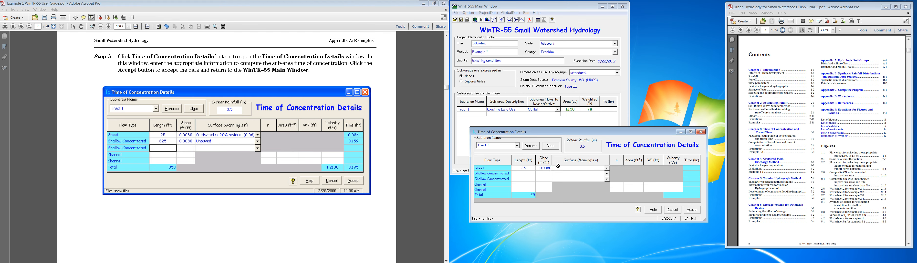
Set the sheet flow surface to Cultivated <= 20% residue (0.06)
click(577, 169)
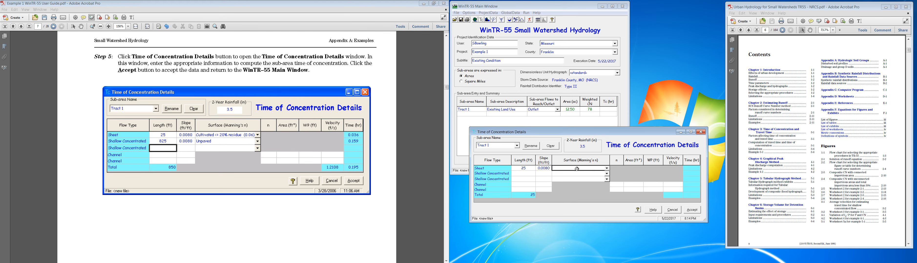
click(606, 168)
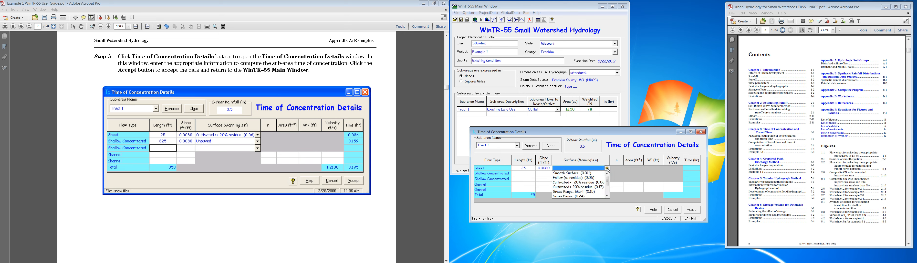
click(588, 182)
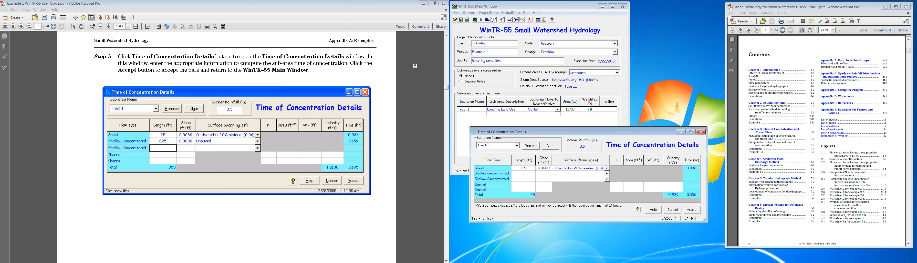
Using the background on the guide's page 1, set the first shallow concentrated flow length to 825 ft and its slope to 0.0080
drag(446, 88, 452, 50)
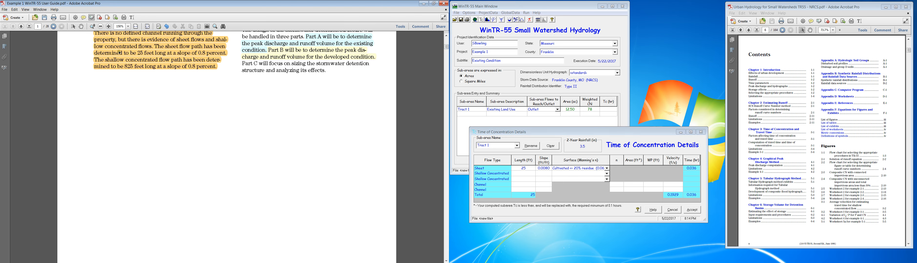
scroll(178, 52, up, 4)
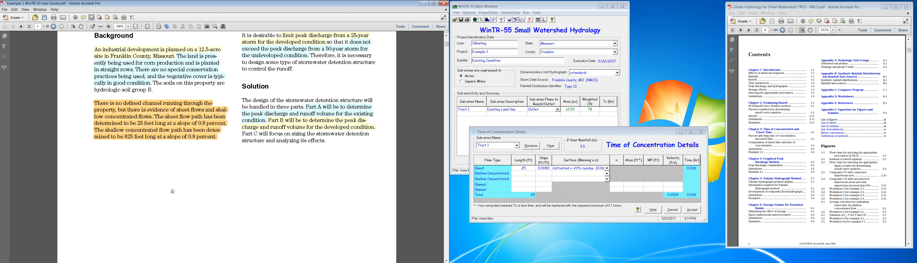
click(38, 25)
click(28, 29)
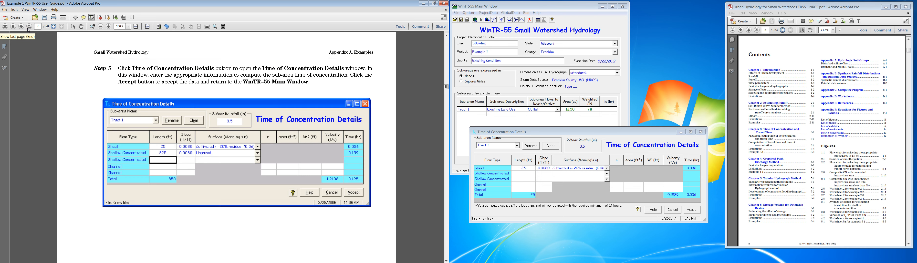
click(526, 174)
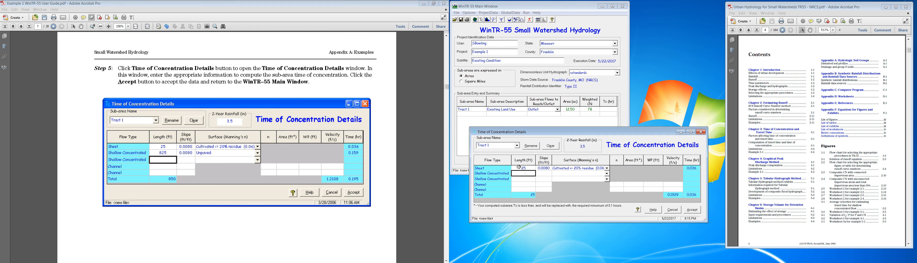
text(825)
click(539, 173)
Set the shallow concentrated flow surface to Unpaved and accept the time of concentration details
click(567, 173)
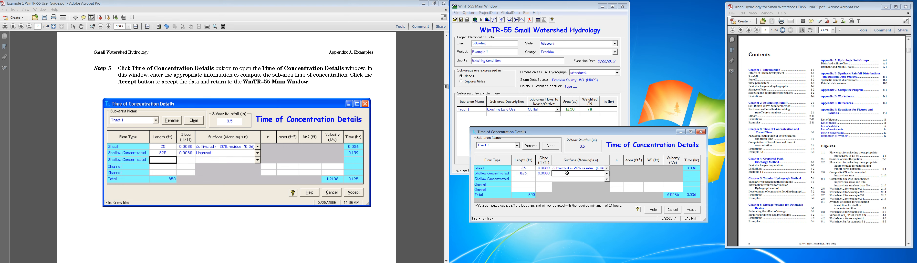
click(607, 173)
click(563, 183)
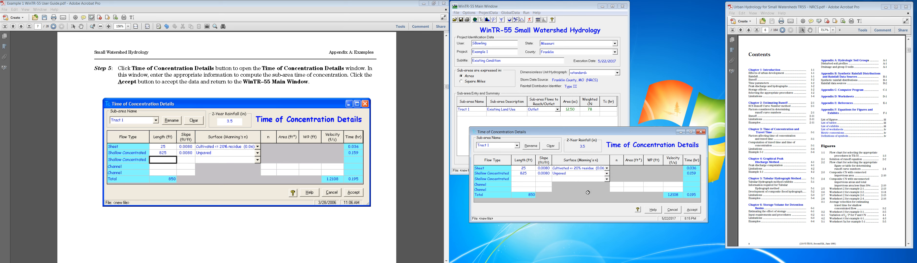
click(691, 210)
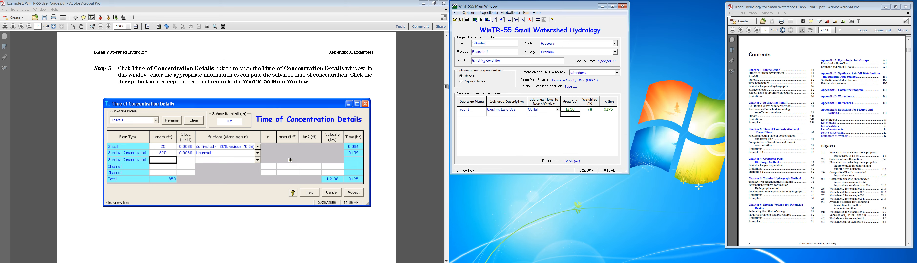
Check the guide's main window figure on page A-6 and extend the project subtitle to Existing Condition - Pre Development
click(447, 210)
click(448, 210)
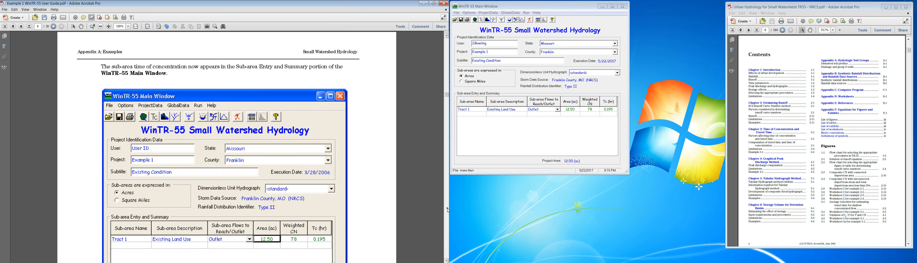
scroll(304, 169, down, 2)
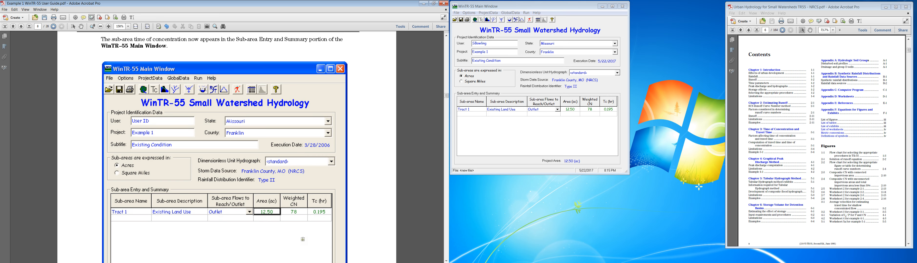
click(448, 235)
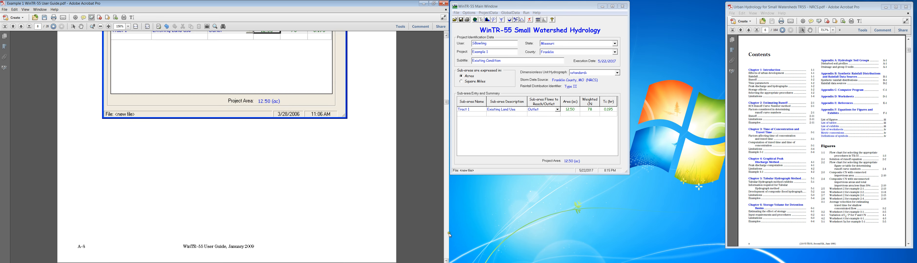
click(511, 61)
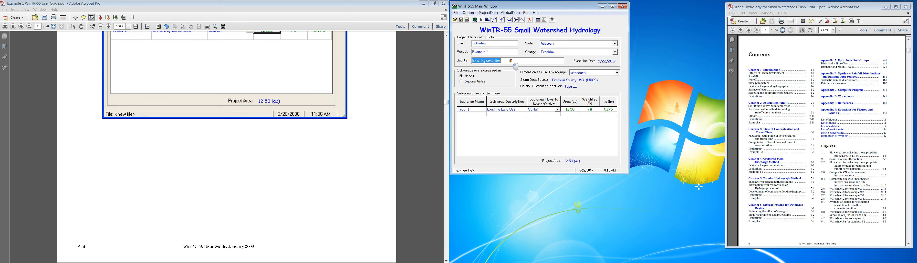
click(511, 61)
text(- Pre Dev)
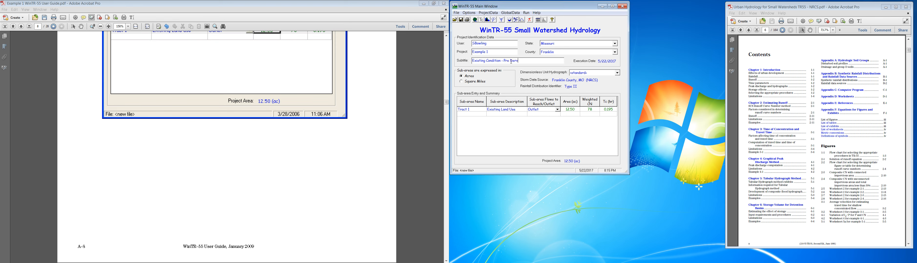
text(elopment)
Following Step 6 of the guide, open the Run WinTR-55 window and select the 50-Yr storm for evaluation
click(305, 111)
scroll(305, 111, down, 5)
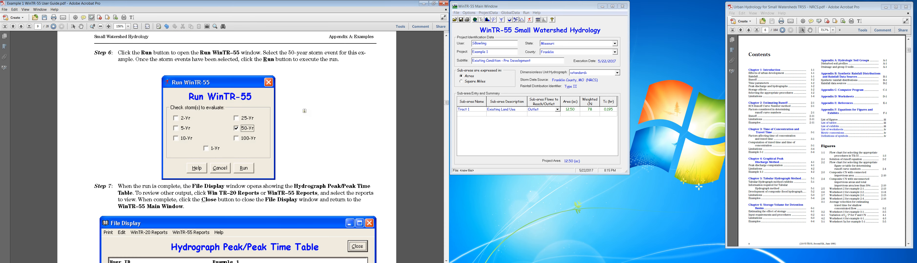
scroll(305, 111, up, 1)
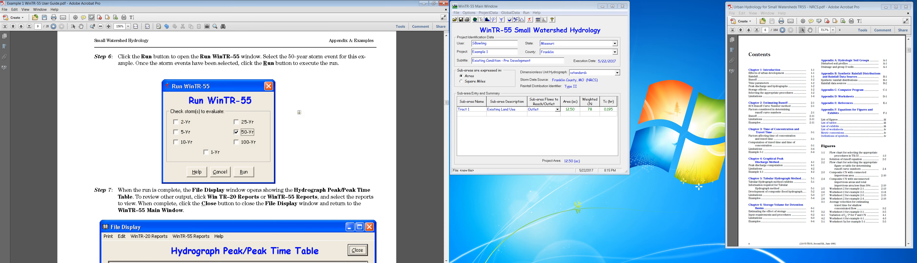
click(531, 20)
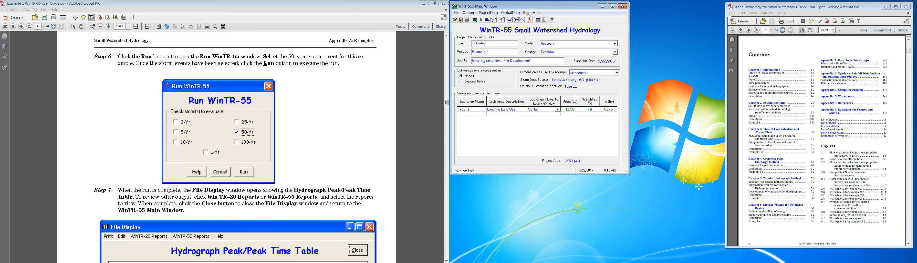
click(555, 33)
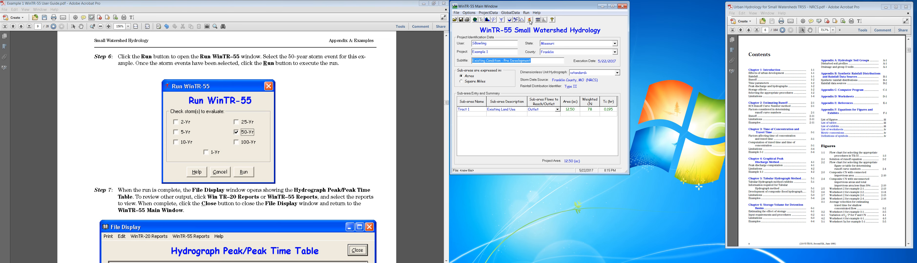
click(530, 20)
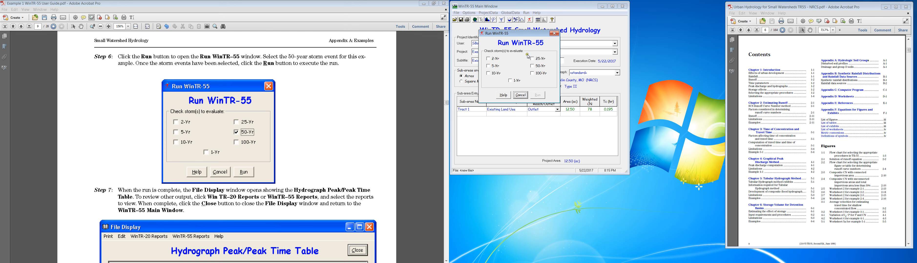
click(539, 67)
Review the design storm requirements on the guide's page 1, return to Step 6 and run the model
click(44, 28)
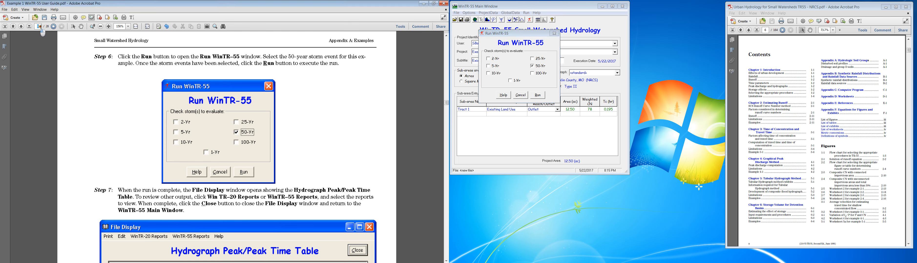
text(1)
key(Return)
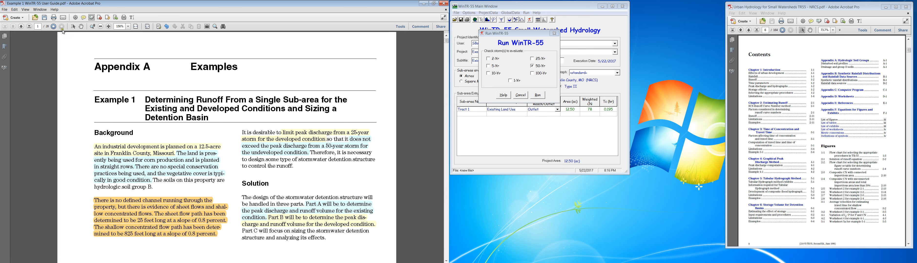
click(41, 26)
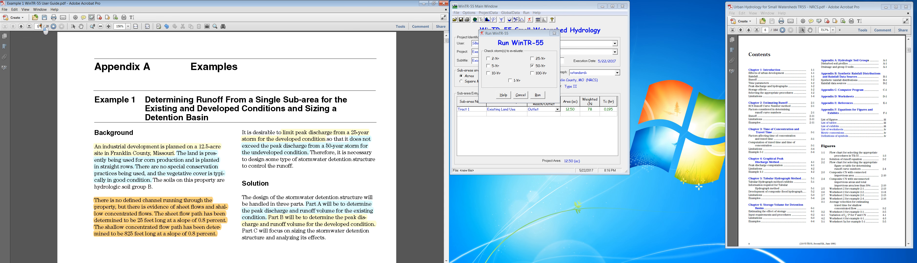
click(15, 29)
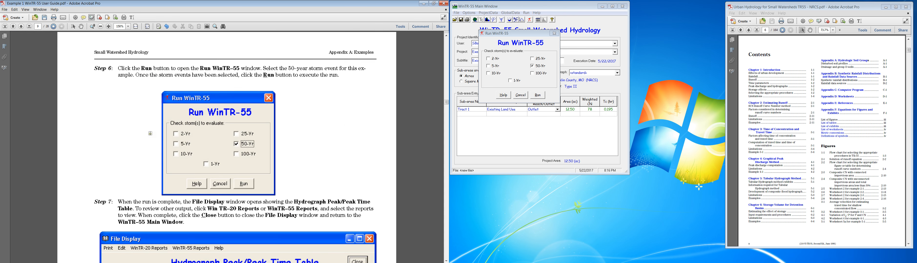
click(539, 96)
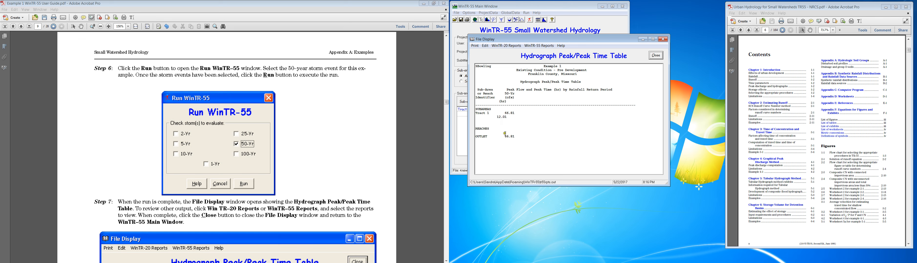
Compare the outlet peak flow in the Hydrograph Peak/Peak Time Table with the guide's Step 7 figure
drag(508, 138, 521, 139)
click(305, 169)
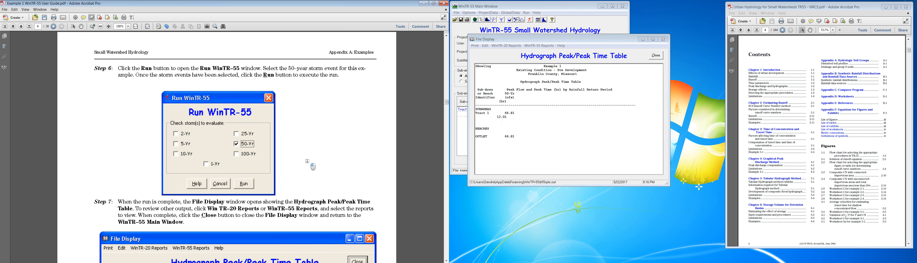
scroll(307, 161, down, 3)
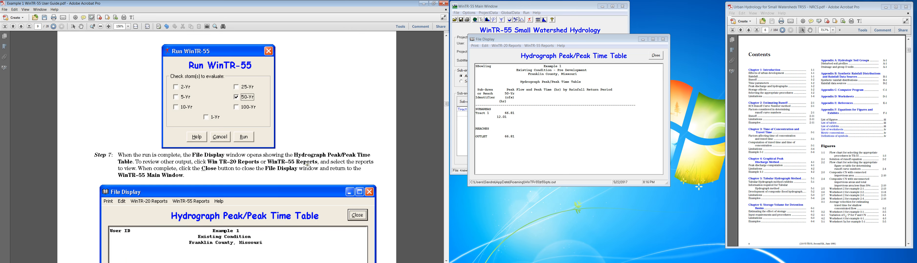
scroll(307, 165, down, 3)
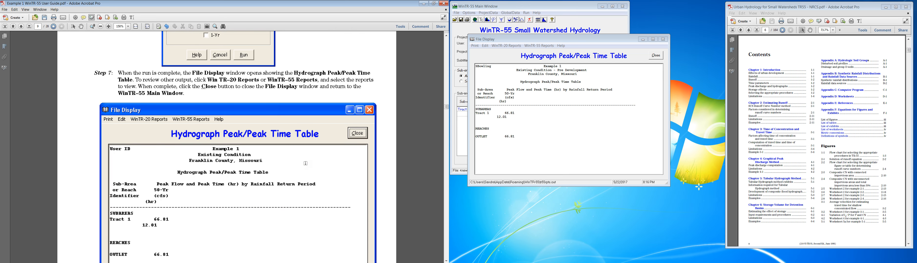
scroll(213, 225, down, 1)
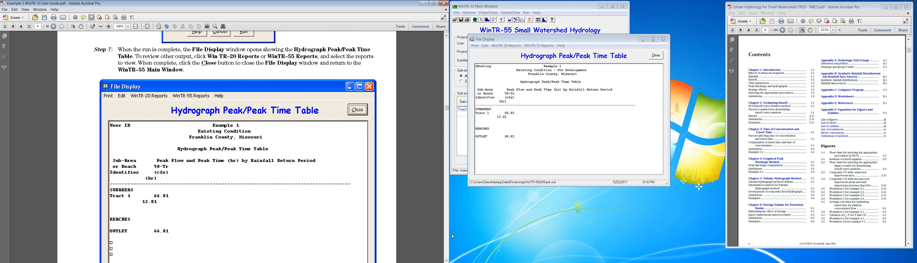
Following Step 8 of the guide, close the peak table and save the WinTR-55 data file as Example 1 - Pre Development
click(447, 230)
click(447, 230)
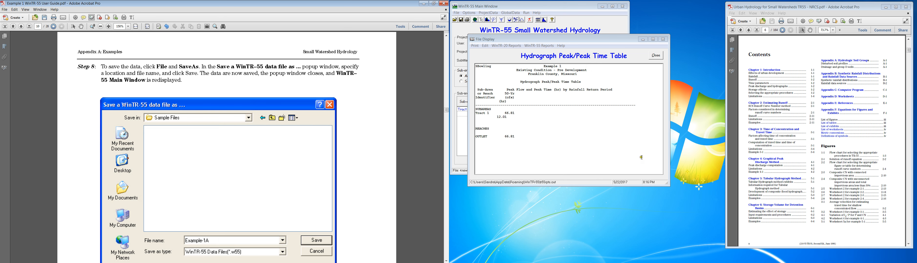
click(655, 57)
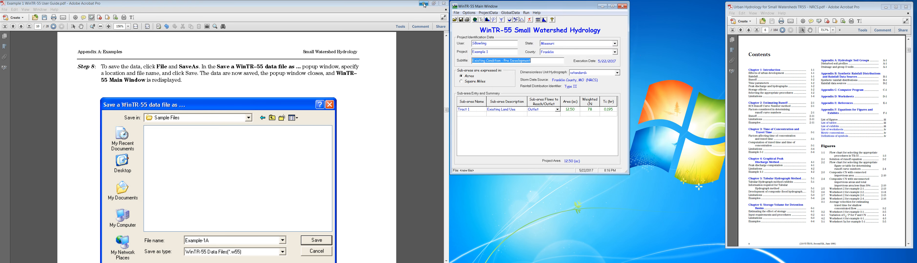
click(457, 13)
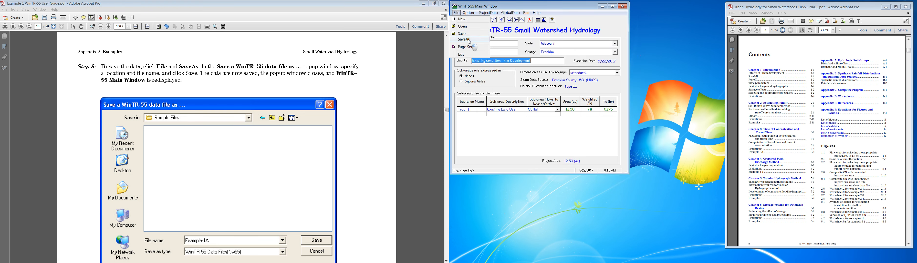
click(475, 46)
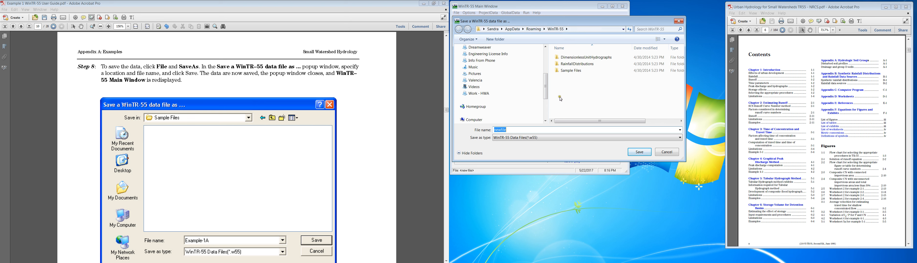
text(Example)
key(BackSpace)
text(- Pre Development)
click(637, 154)
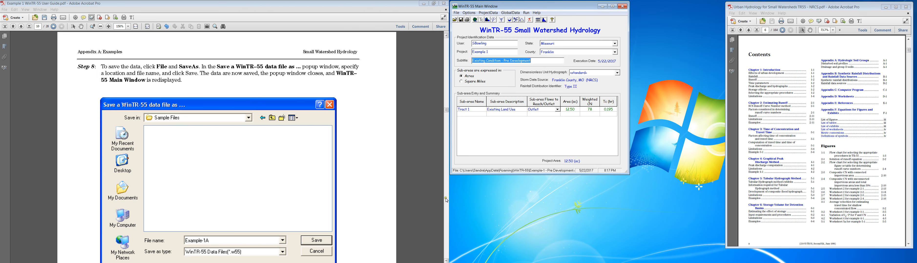
Read the guide's Part A Results section and open the Output Definition window in WinTR-55
scroll(446, 200, down, 10)
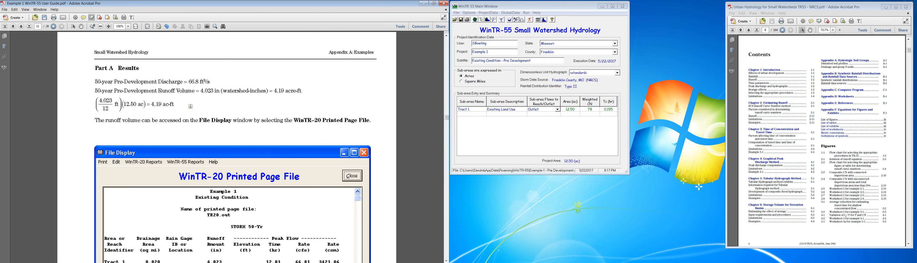
scroll(192, 108, down, 1)
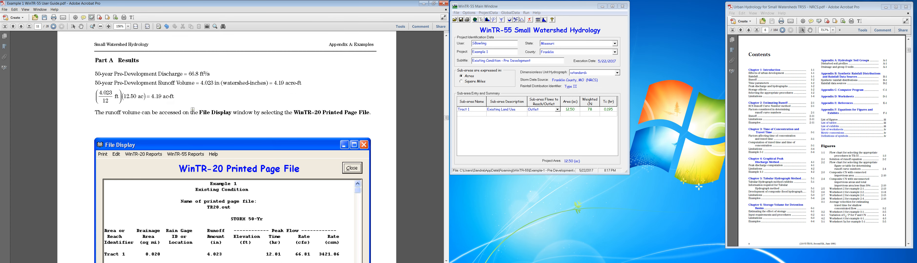
scroll(193, 109, down, 1)
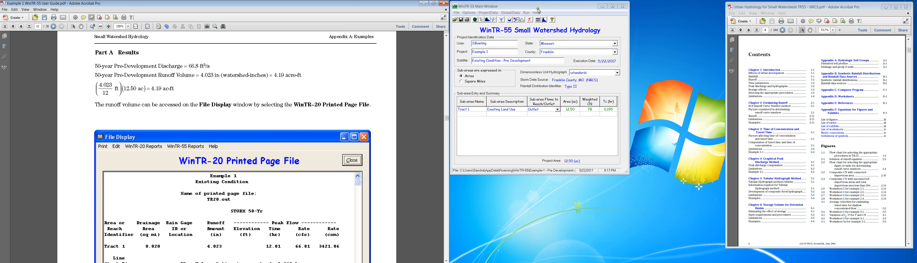
click(538, 21)
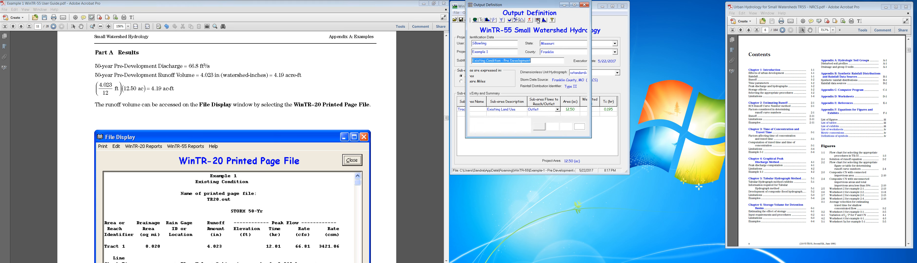
click(585, 3)
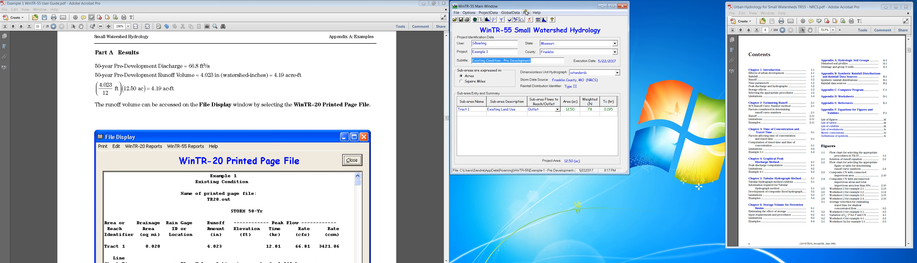
click(538, 21)
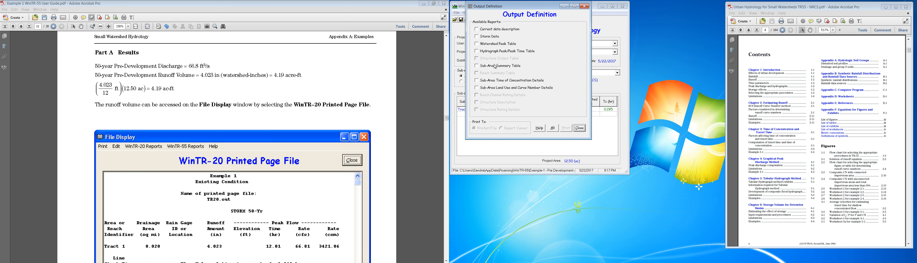
scroll(299, 117, up, 1)
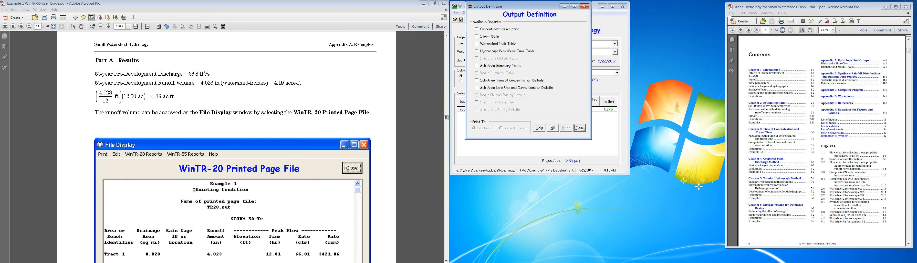
Select all seven available reports, from Current data description to Sub-Area Land Use and Curve Number Details, and display them in the Report Viewer
click(481, 31)
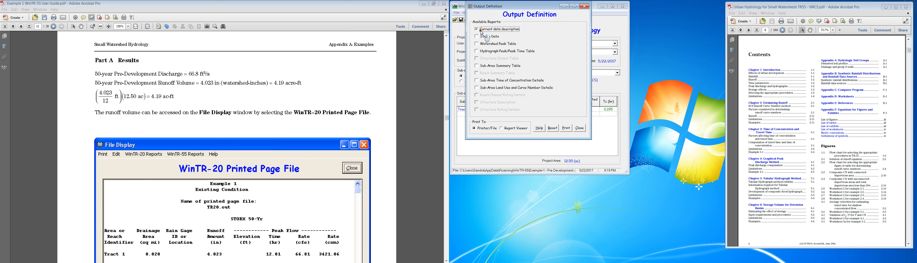
click(480, 36)
click(480, 44)
click(480, 51)
click(481, 66)
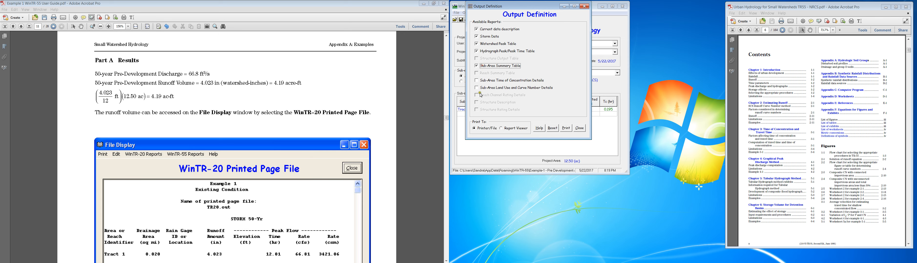
click(477, 80)
click(477, 87)
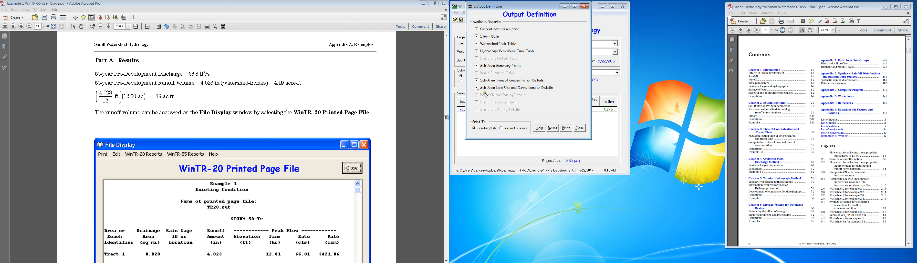
click(504, 129)
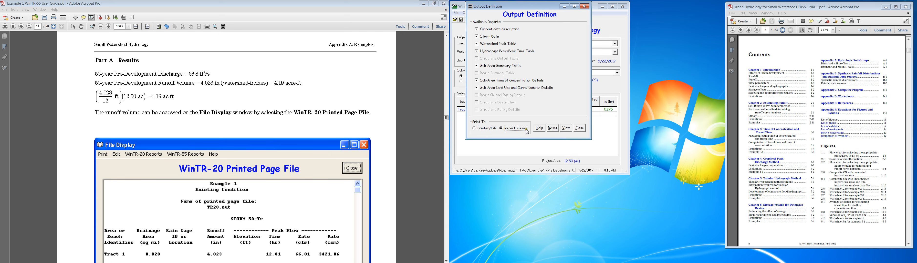
click(566, 128)
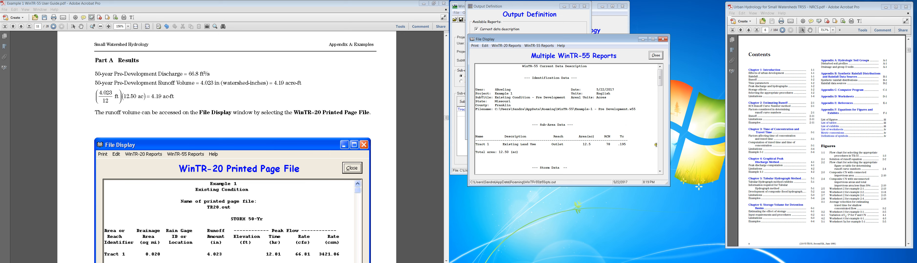
Display the WinTR-20 Printed Page File, check its 50-Yr storm runoff amount, and close the File Display window
click(513, 46)
click(497, 60)
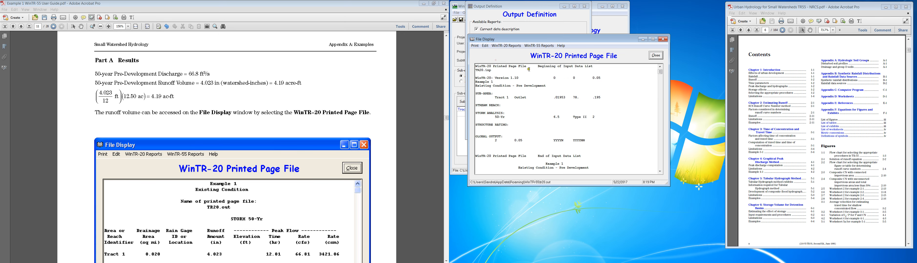
scroll(566, 130, down, 6)
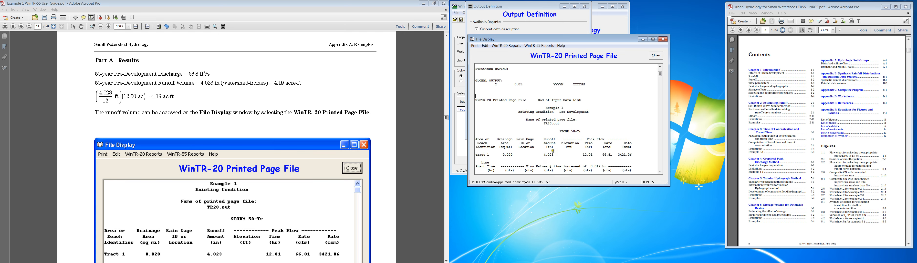
scroll(557, 109, up, 6)
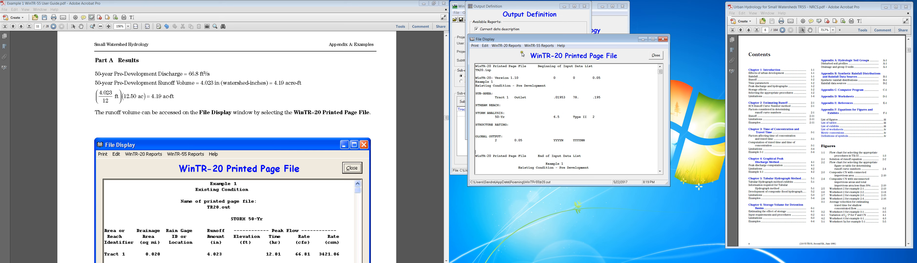
click(668, 39)
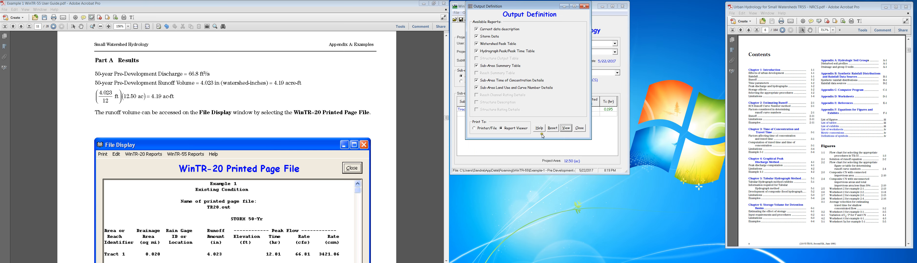
Reopen the selected reports, consult the guide's File Display figure and switch the display to the WinTR-20 Printed Page File
click(565, 131)
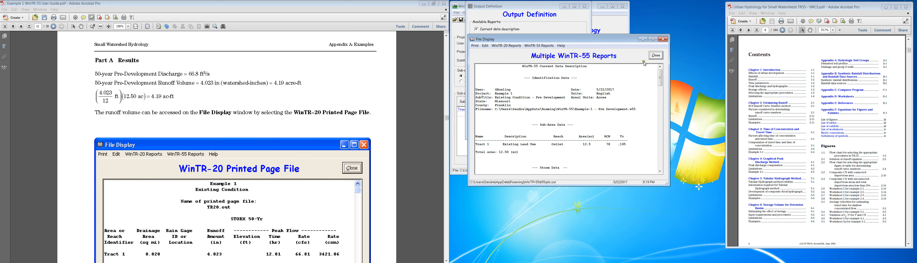
mouse_move(661, 77)
mouse_down()
mouse_move(663, 152)
mouse_move(658, 72)
mouse_up()
click(515, 48)
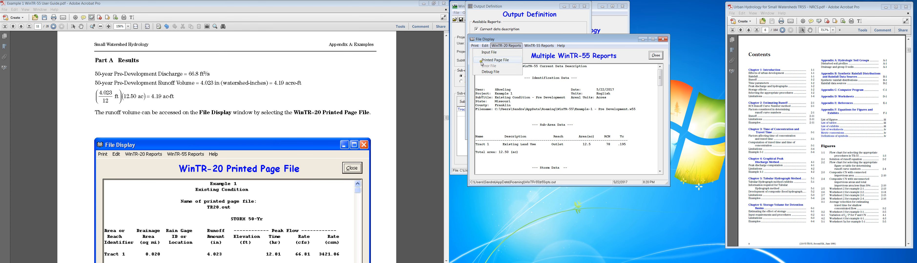
click(264, 167)
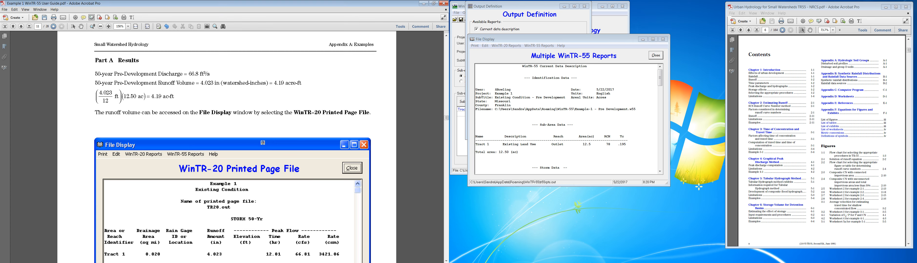
scroll(261, 153, down, 3)
scroll(257, 136, down, 3)
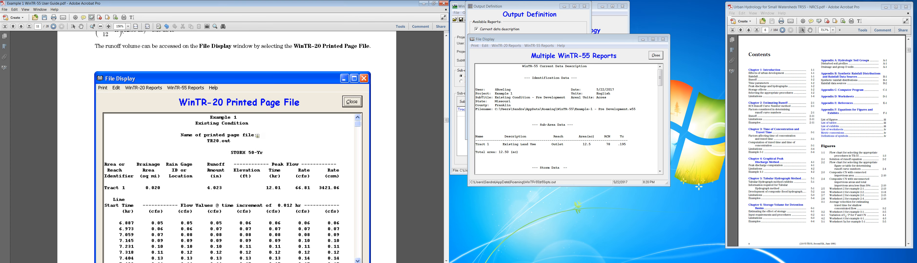
click(500, 45)
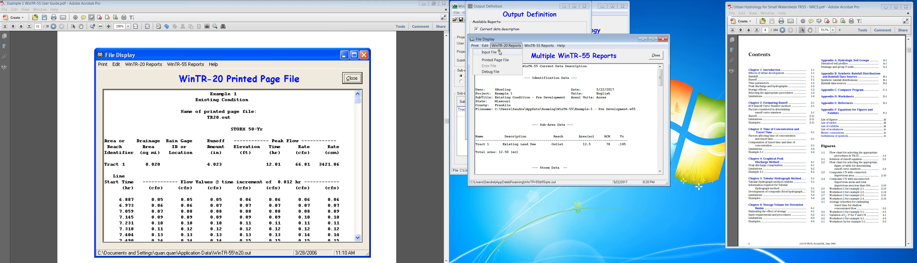
click(496, 62)
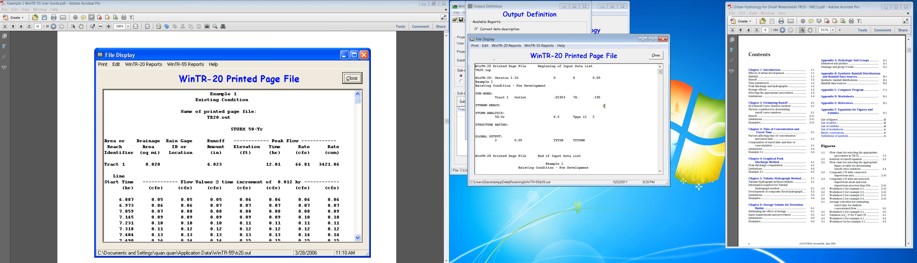
Maximize the File Display window and examine the Tract 1 flow values, highlighting the rows around the hydrograph peak
click(653, 39)
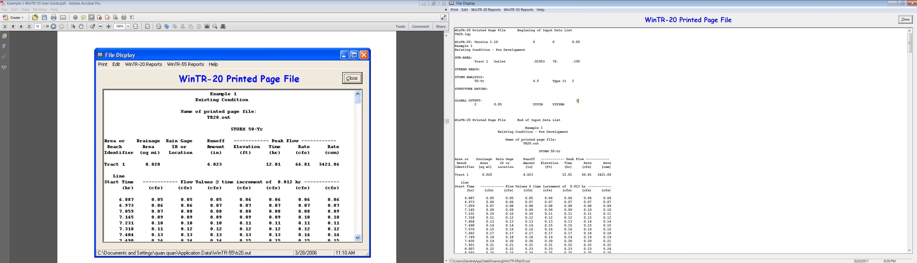
scroll(576, 106, down, 11)
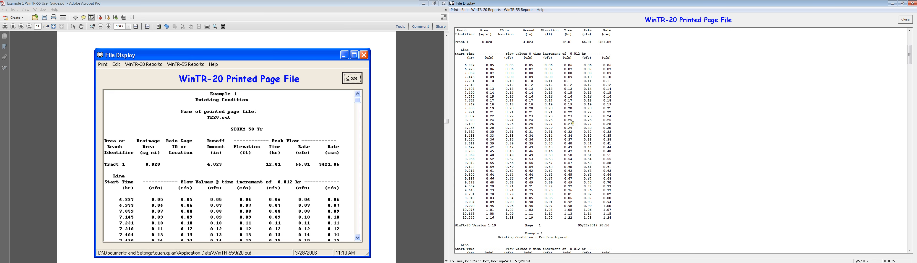
scroll(573, 123, up, 3)
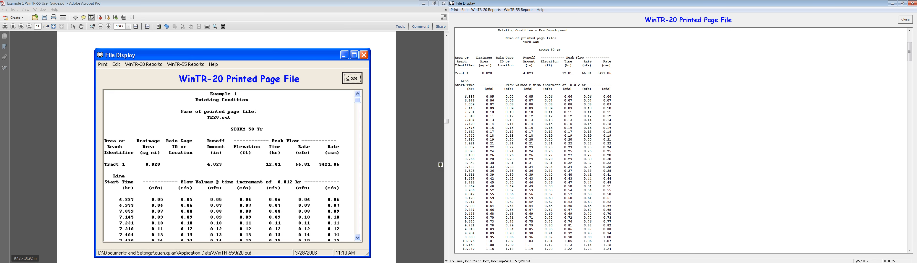
click(476, 96)
scroll(494, 192, down, 6)
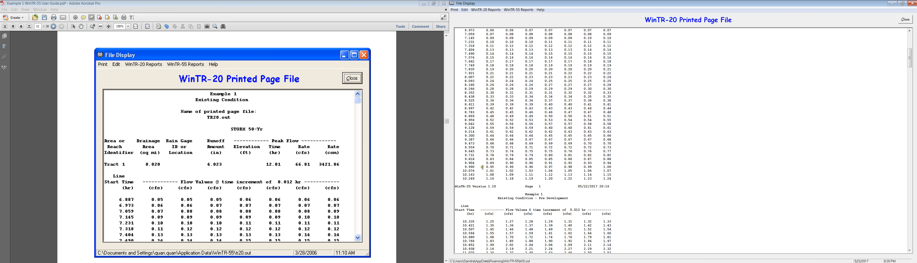
scroll(483, 166, down, 7)
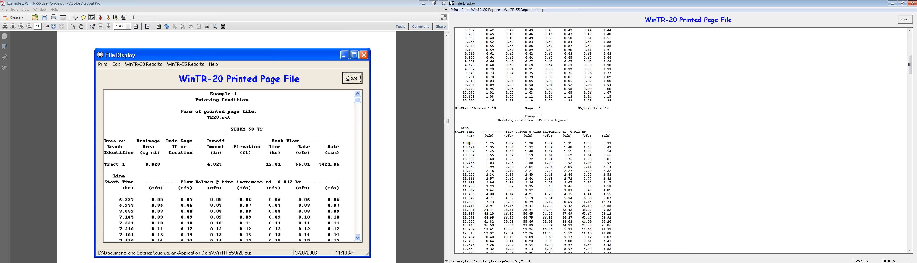
scroll(467, 185, down, 4)
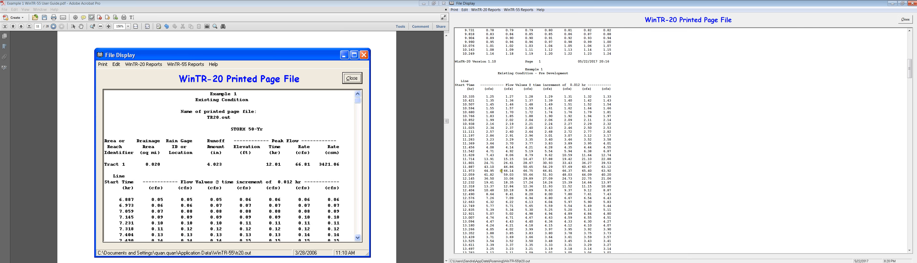
drag(502, 171, 514, 171)
drag(462, 172, 511, 172)
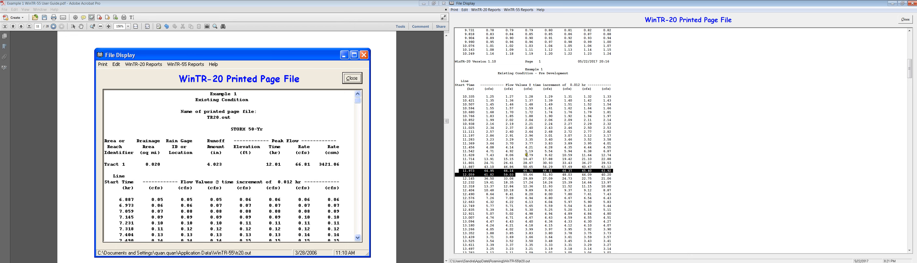
Highlight the Tract 1 runoff and peak flow summary and review the remaining flow values through to the outlet's section
scroll(526, 155, up, 20)
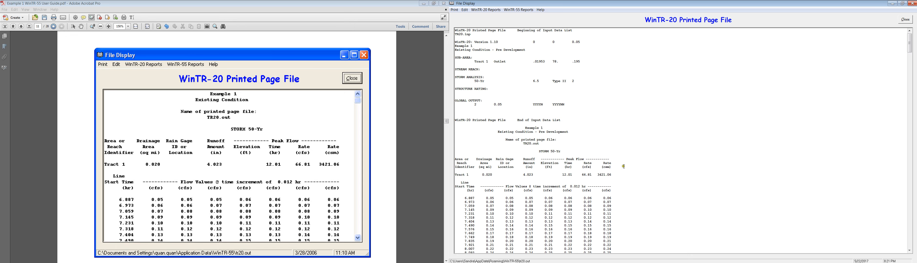
drag(612, 176, 450, 164)
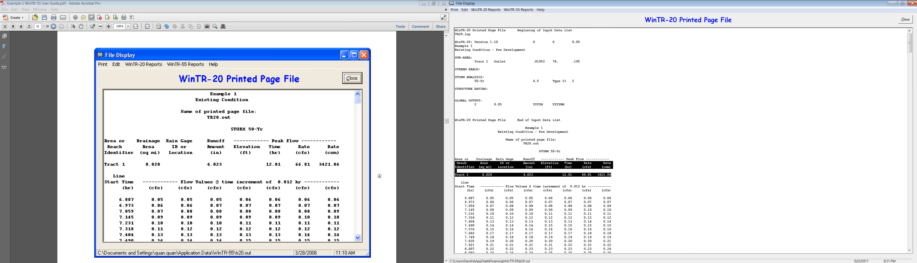
click(523, 191)
scroll(523, 188, down, 1)
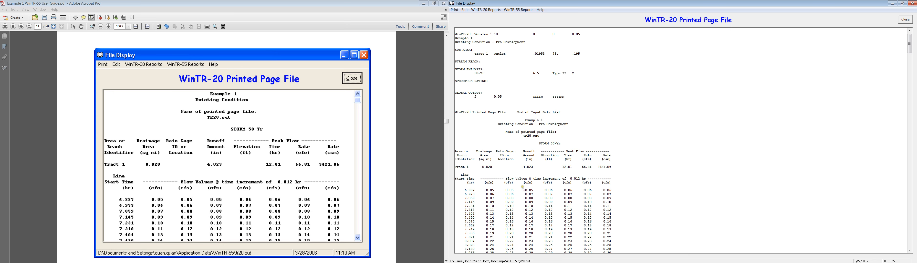
scroll(523, 186, down, 20)
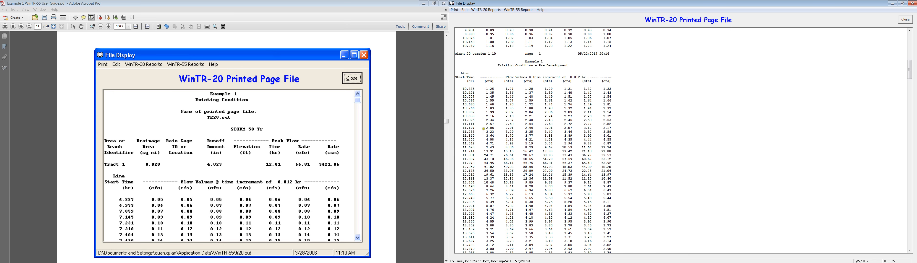
scroll(485, 133, down, 20)
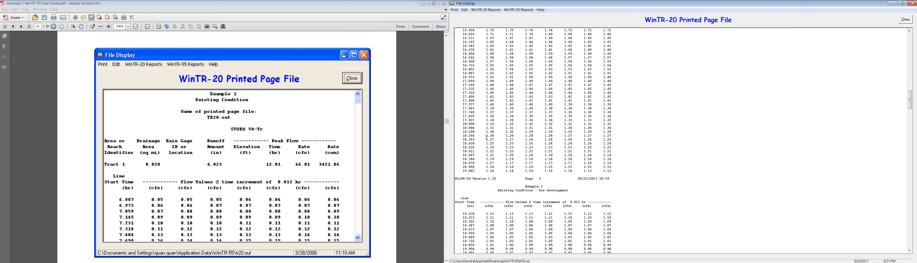
scroll(487, 137, down, 20)
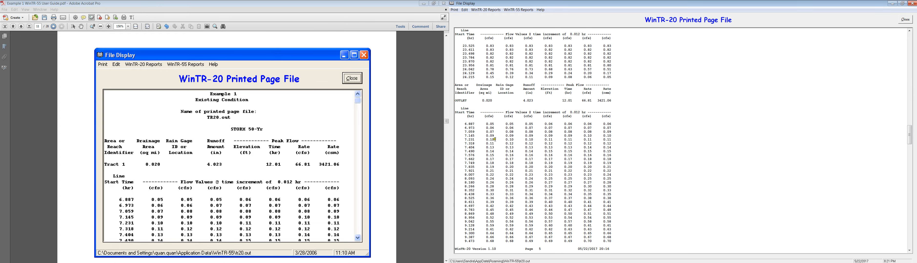
Finish reviewing the outlet's flow values in the WinTR-20 Printed Page File, then close the File Display and Output Definition windows
scroll(495, 139, down, 2)
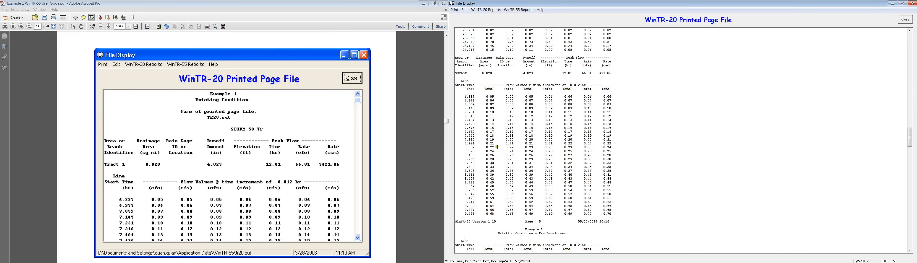
scroll(500, 143, up, 3)
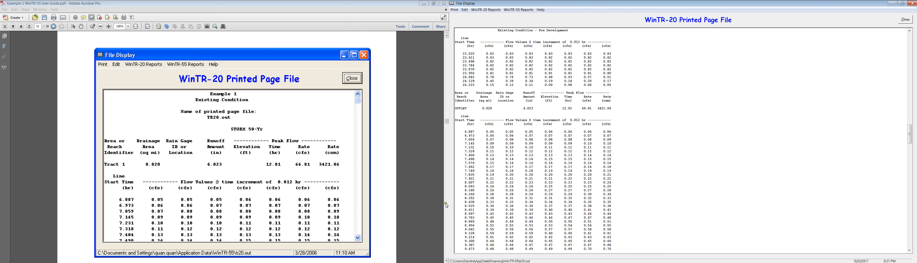
scroll(447, 205, down, 10)
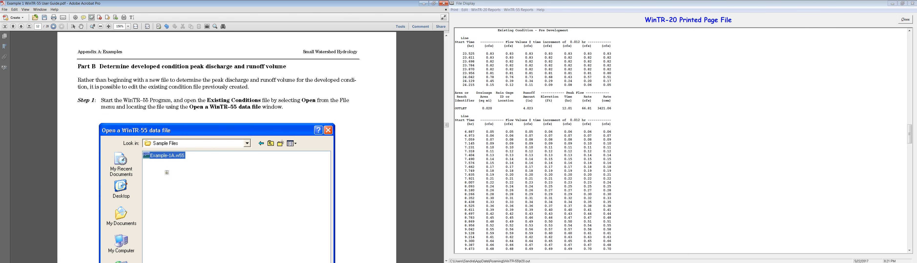
click(912, 3)
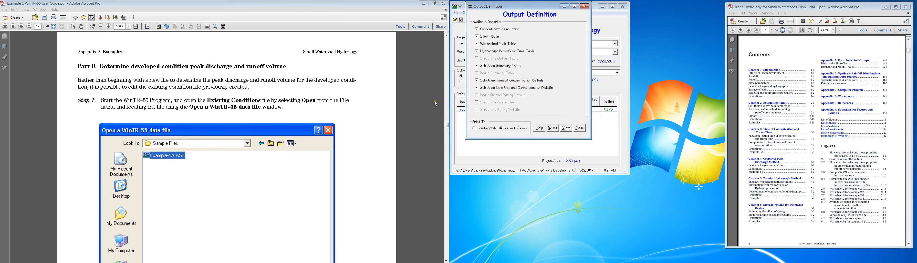
click(579, 130)
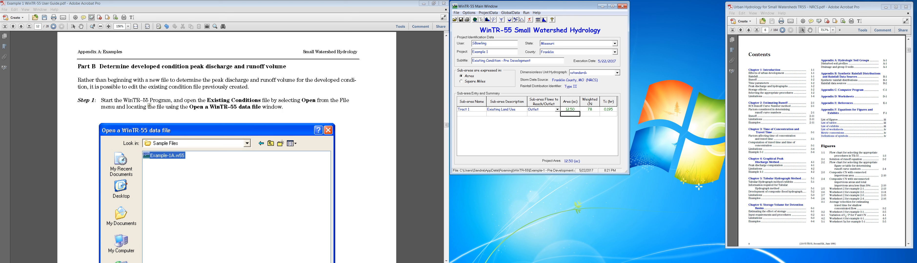
Consult Part B of the user guide, Steps 1 and 2, on opening and editing the existing-condition file for the developed condition
click(182, 181)
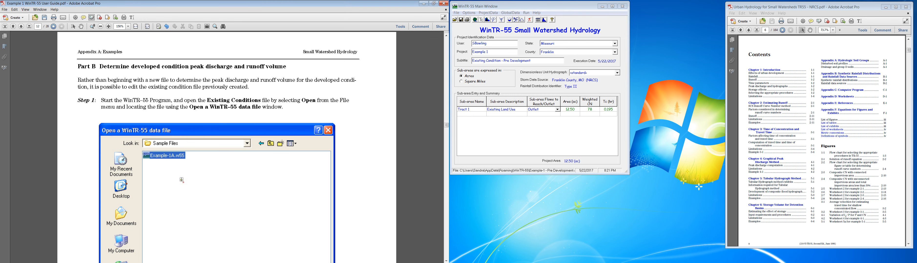
scroll(179, 178, down, 1)
scroll(179, 173, down, 3)
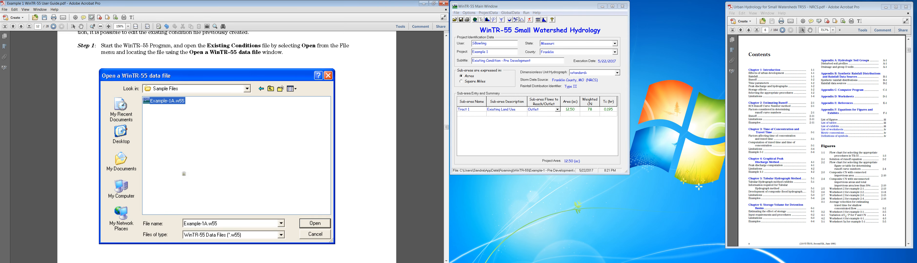
click(447, 201)
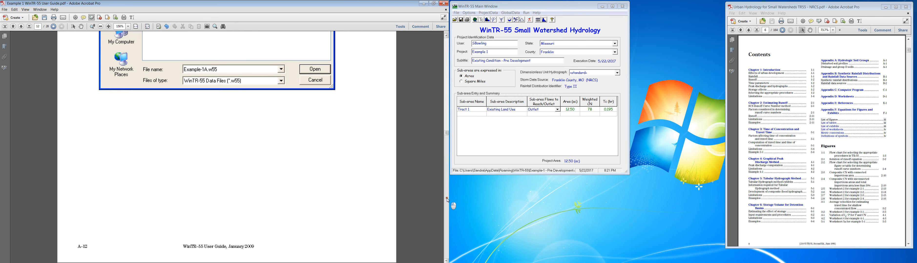
click(447, 200)
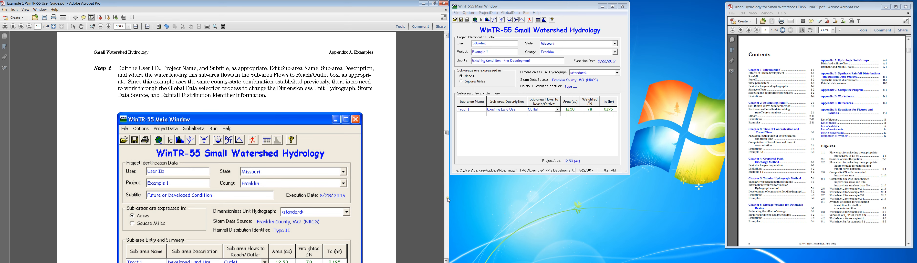
click(456, 14)
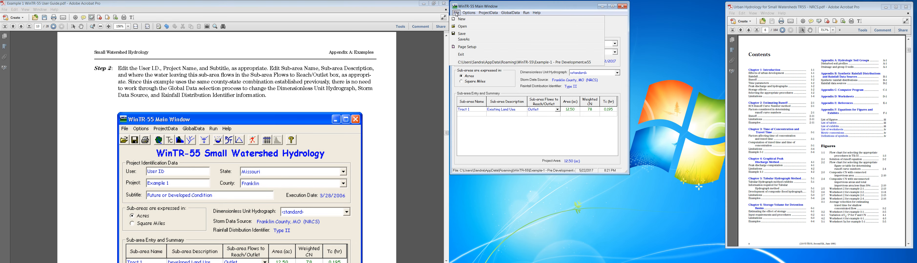
click(464, 39)
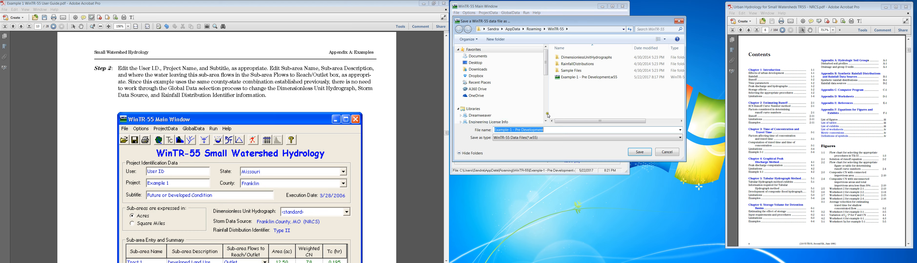
click(510, 130)
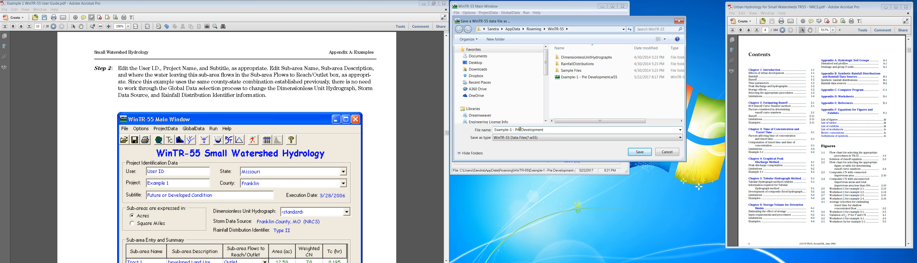
double_click(519, 130)
text(P)
click(667, 152)
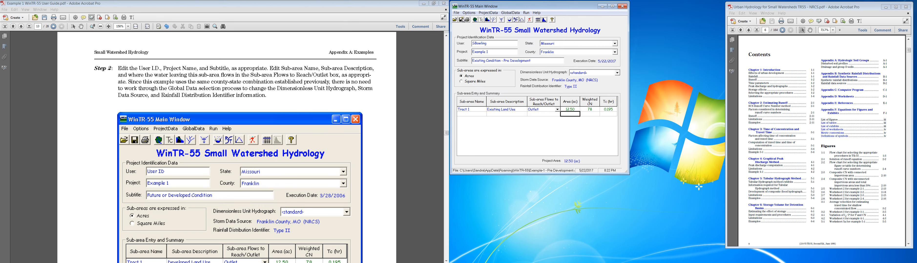
Save a copy of the existing-condition model under the file name Example-1 - Post Development
click(456, 13)
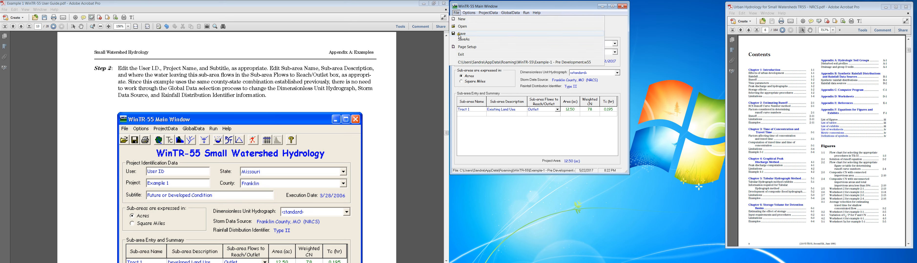
click(463, 39)
click(518, 130)
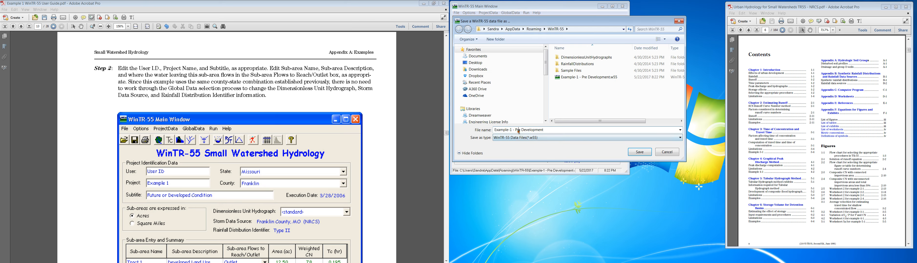
key(BackSpace)
key(BackSpace)
text(ost)
click(650, 154)
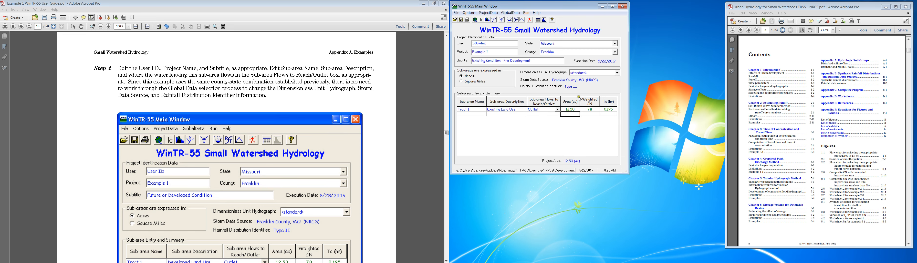
Change the project subtitle to "Future Condition - Post Development"
drag(531, 61, 472, 60)
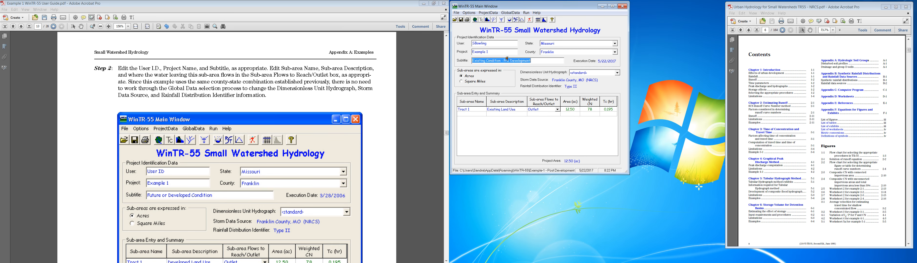
double_click(482, 61)
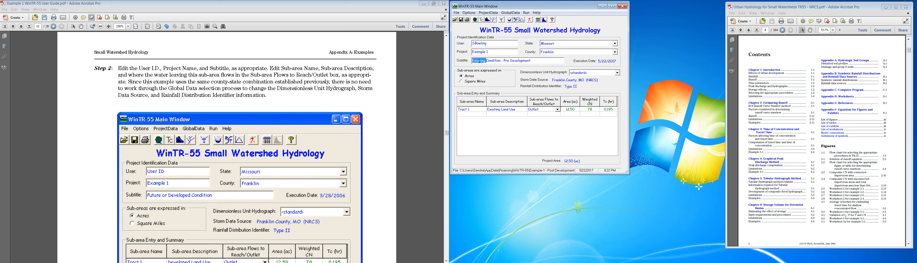
text(Future)
double_click(503, 61)
text(Post)
click(508, 111)
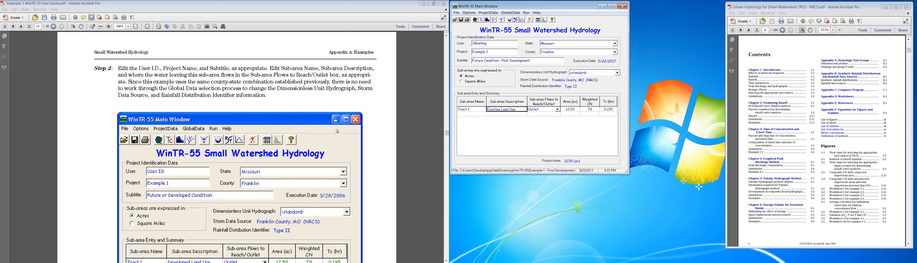
drag(447, 132, 449, 133)
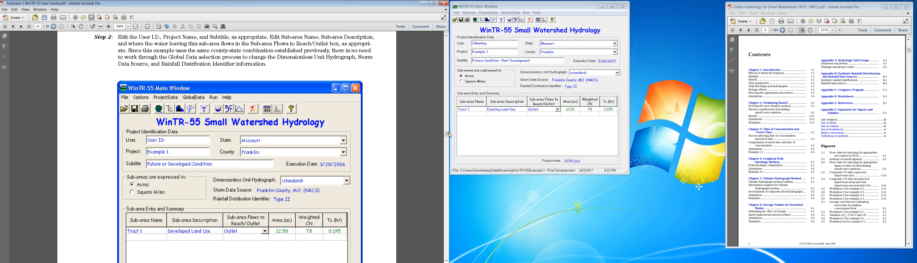
click(520, 111)
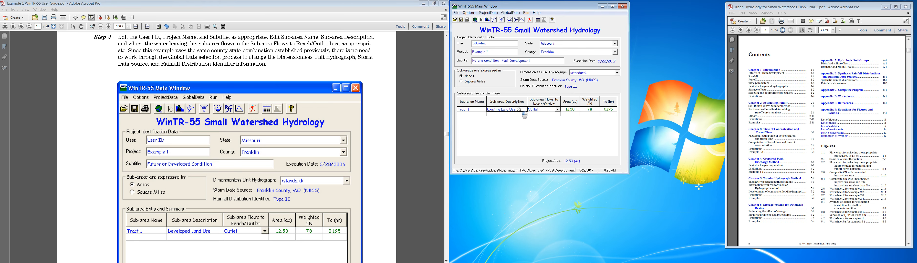
click(524, 110)
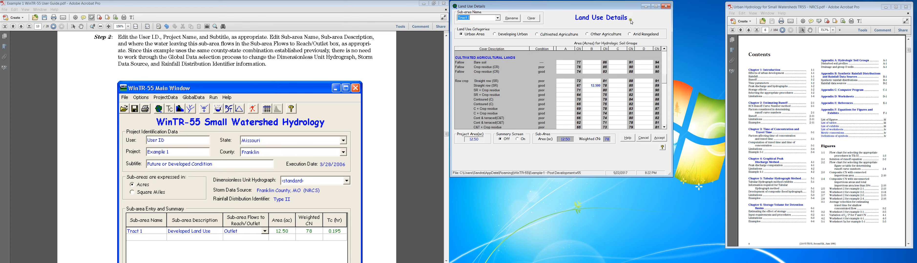
click(667, 6)
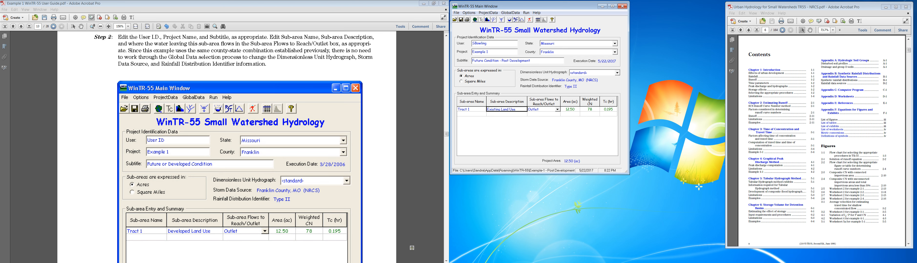
Following the guide's Step 3, open Tract 1's land use details and clear the group B acreage for good-condition straight row crops
click(446, 206)
click(446, 206)
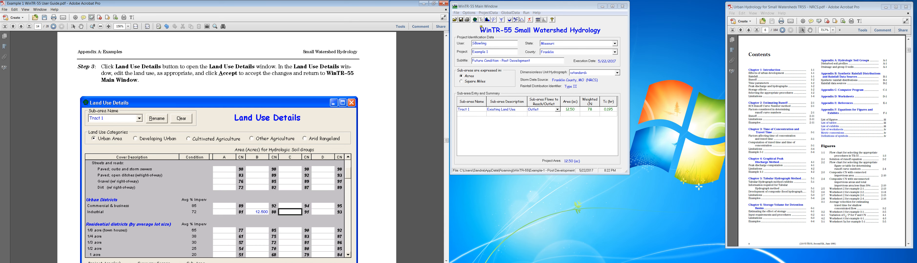
click(474, 20)
click(590, 85)
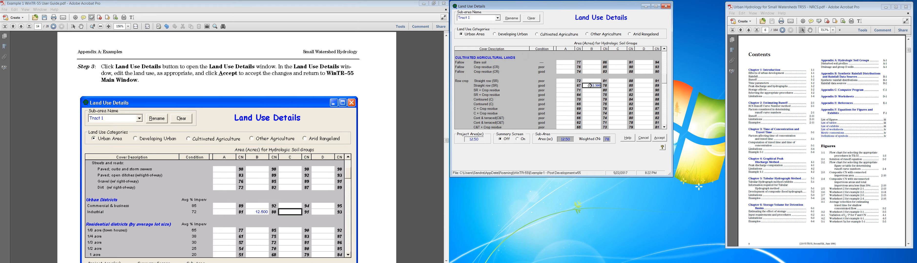
key(Delete)
Assign 12.500 acres of hydrologic soil group B to the Industrial urban district and accept the land use details
click(483, 36)
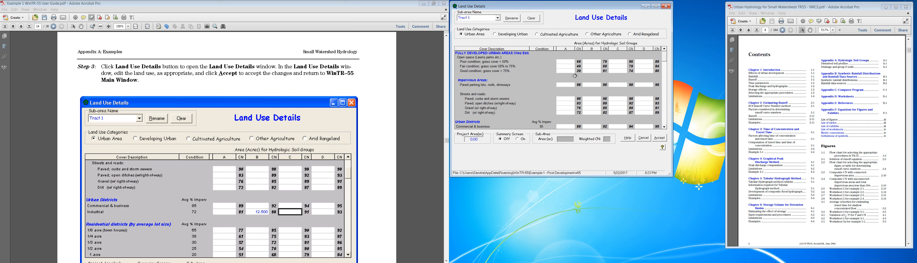
click(522, 34)
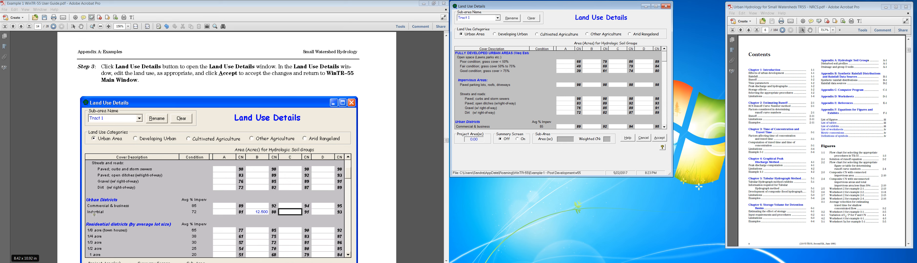
click(479, 152)
scroll(474, 105, down, 2)
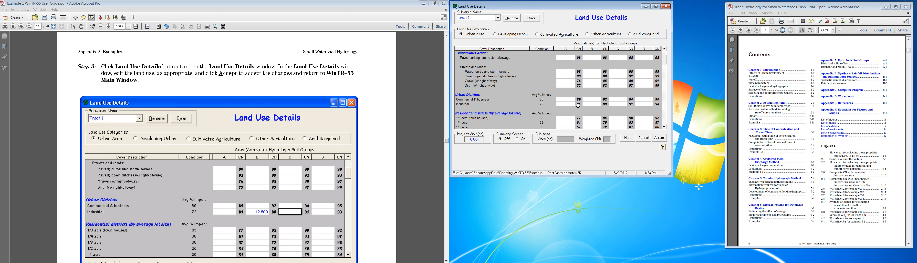
click(586, 104)
text(12.500)
click(660, 138)
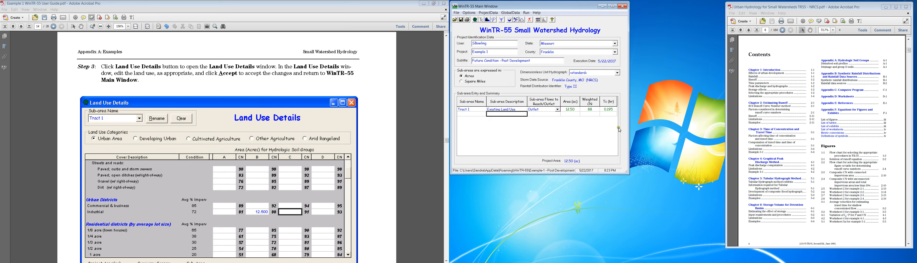
Check the guide's industrial land use entry and main window figure, then consult Step 4 on the time of concentration
click(253, 205)
scroll(253, 206, down, 5)
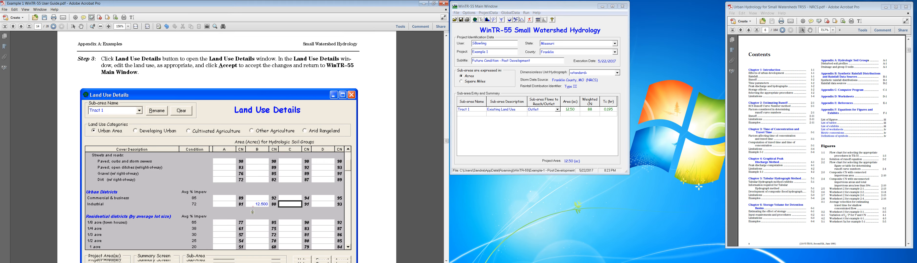
click(446, 240)
click(446, 241)
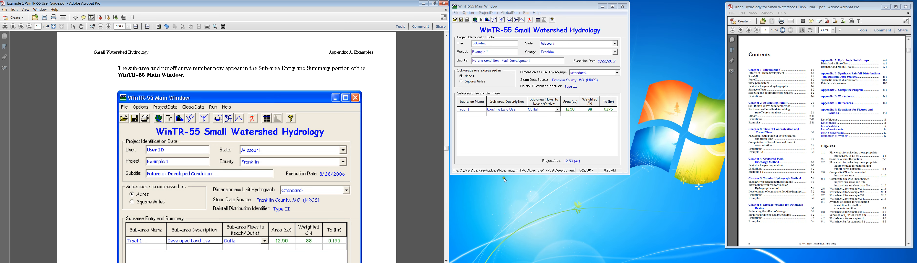
click(447, 218)
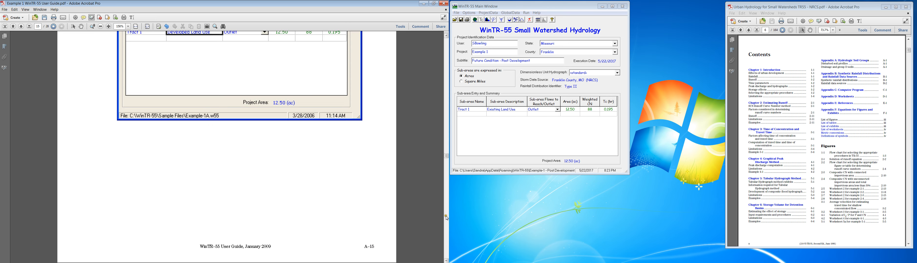
click(447, 218)
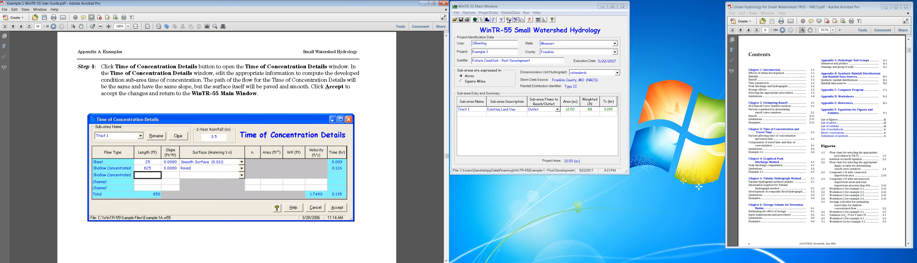
Open Tract 1's time of concentration details and set the sheet flow surface to Smooth Surface (0.011)
click(481, 20)
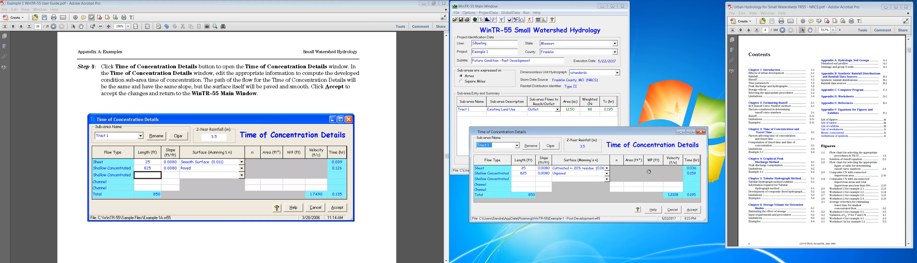
click(538, 140)
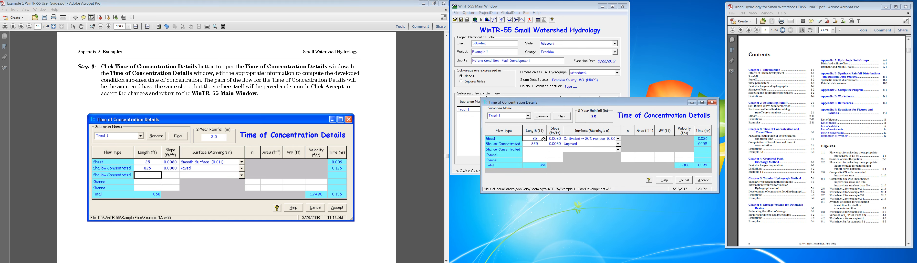
click(589, 139)
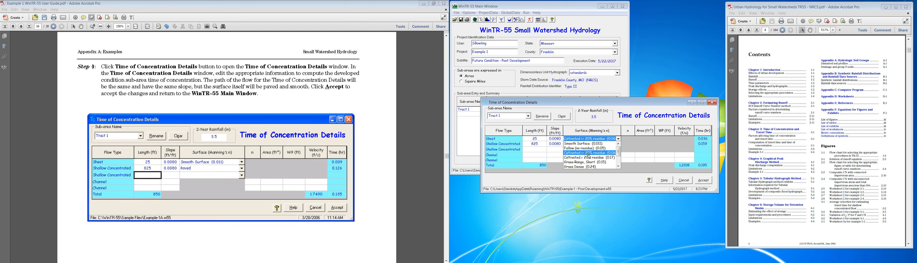
click(589, 144)
click(589, 144)
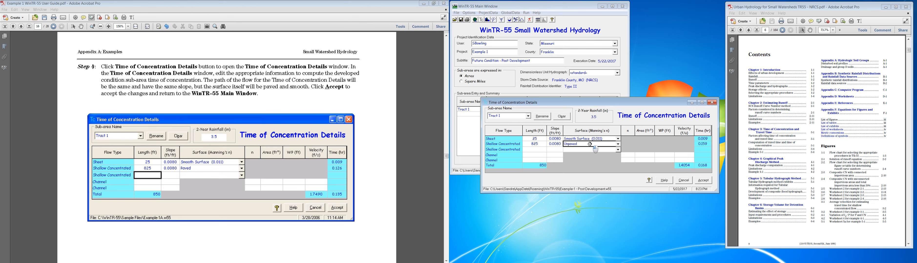
Set the shallow concentrated flow surface to Paved and accept the time of concentration details
click(618, 145)
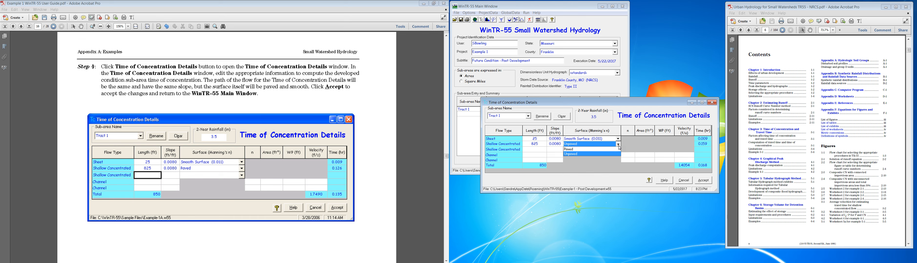
click(571, 149)
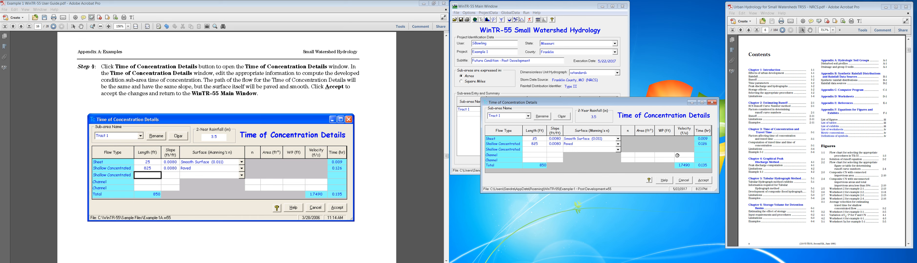
click(645, 159)
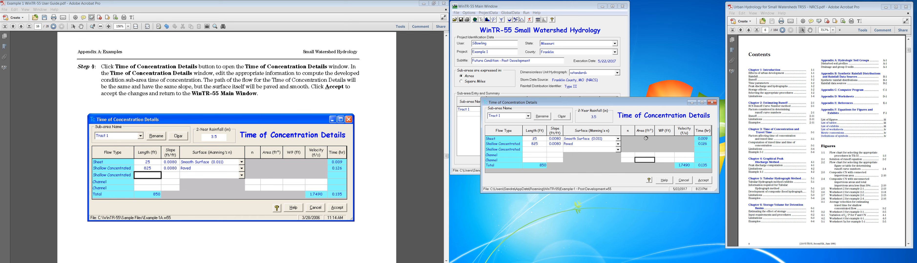
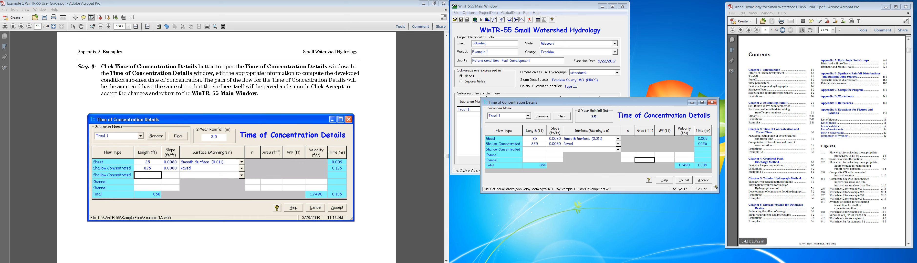
click(706, 181)
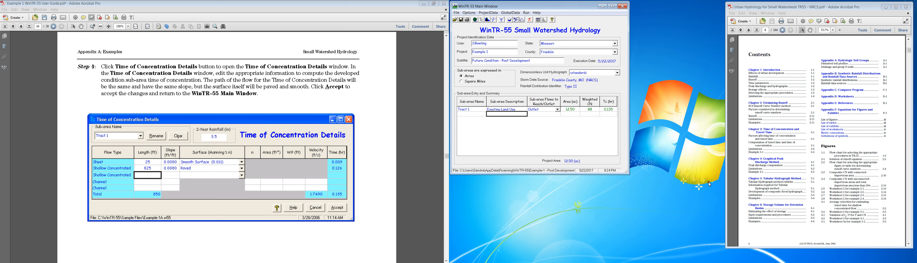
Following the guide's main window figure, change Tract 1's sub-area description to "Developed Land Use"
click(356, 174)
scroll(360, 167, down, 1)
scroll(360, 166, down, 1)
click(446, 198)
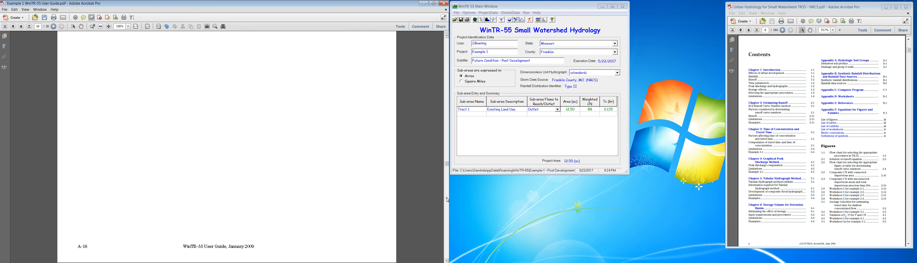
click(446, 198)
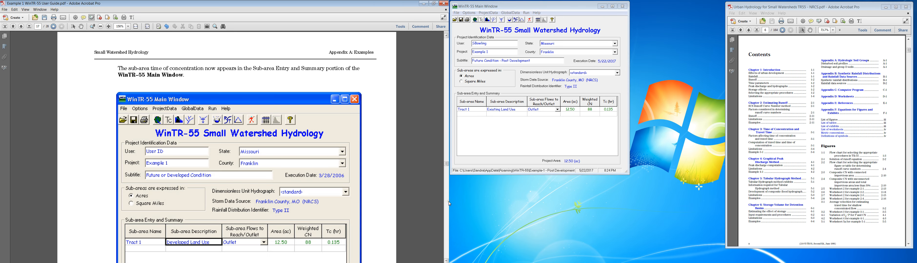
click(502, 111)
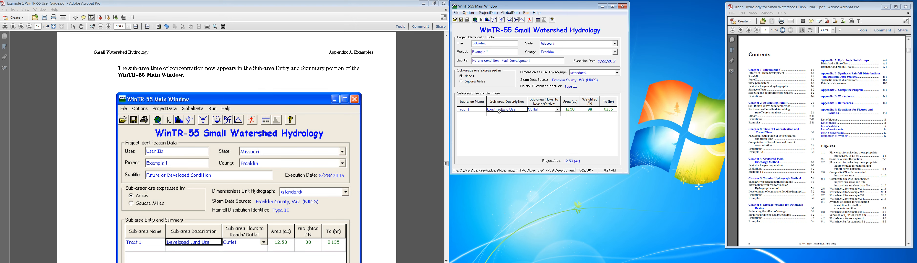
text(De)
key(BackSpace)
key(BackSpace)
key(BackSpace)
key(BackSpace)
key(BackSpace)
key(BackSpace)
key(BackSpace)
key(BackSpace)
key(BackSpace)
key(BackSpace)
key(BackSpace)
key(BackSpace)
key(BackSpace)
key(BackSpace)
key(BackSpace)
key(BackSpace)
key(BackSpace)
text(Developed Land)
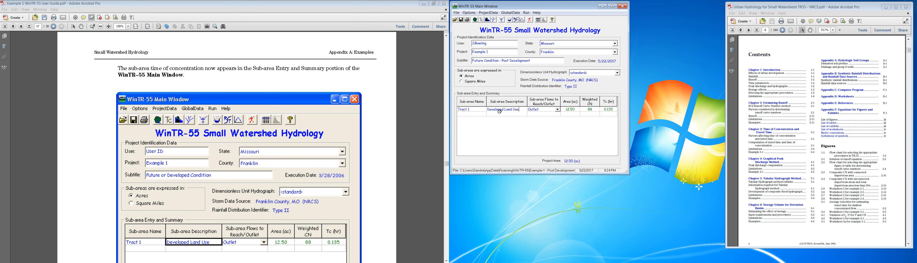
Consult the guide's Step 5, and run the model with only the 25-Yr storm selected instead of the 50-Yr storm
click(235, 90)
scroll(235, 90, down, 3)
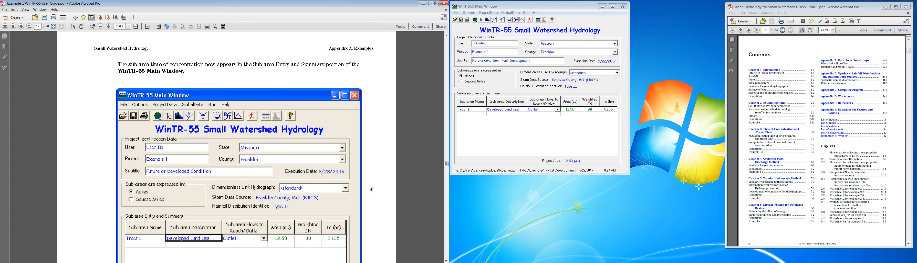
click(445, 219)
click(445, 219)
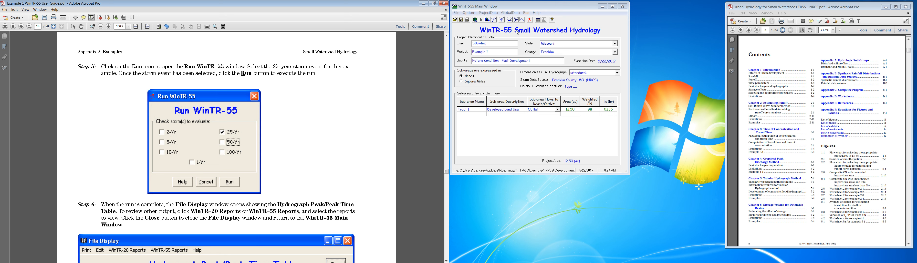
click(530, 20)
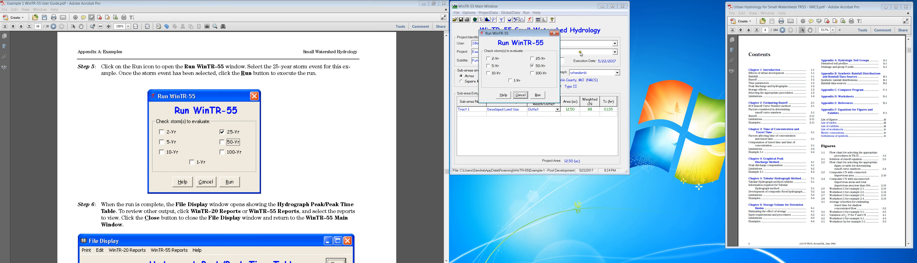
click(533, 59)
click(532, 66)
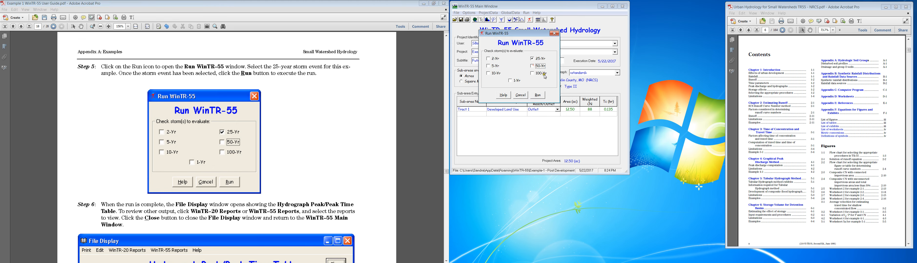
click(538, 95)
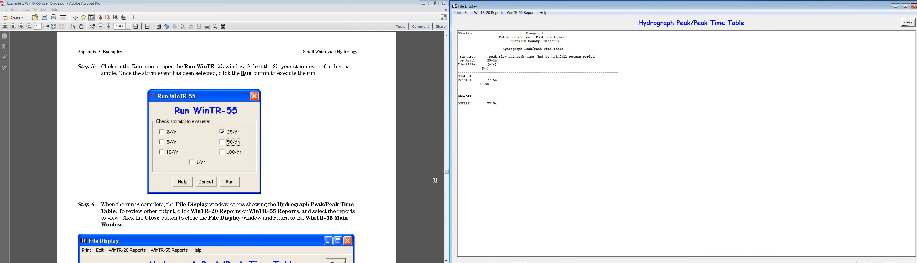
Compare the Hydrograph Peak/Peak Time Table with the guide's Step 6 figure, bring up Step 7 and close the report
click(447, 190)
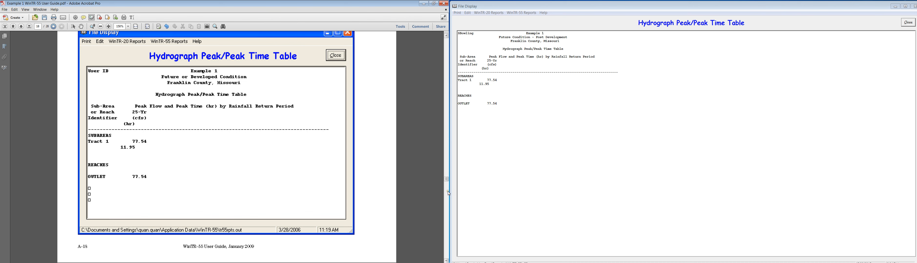
click(447, 197)
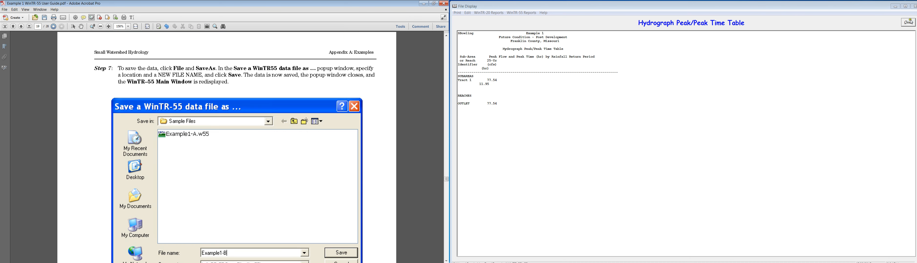
click(914, 6)
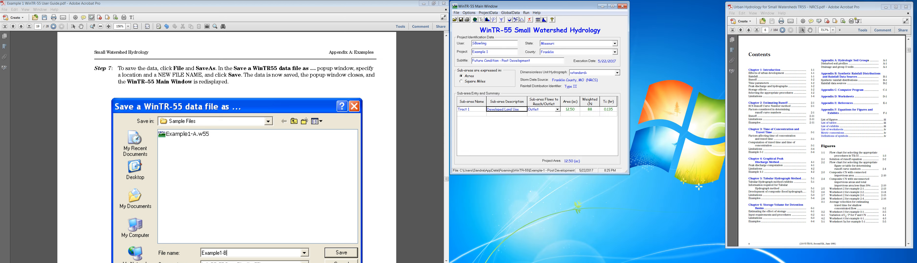
Save the project as "Example 1 - Post Development.w55", replacing the existing file
click(457, 12)
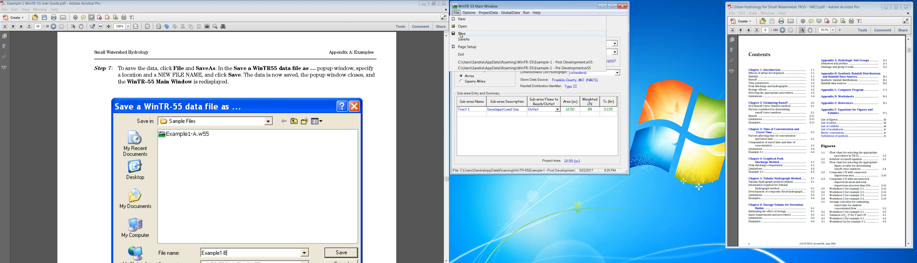
click(462, 39)
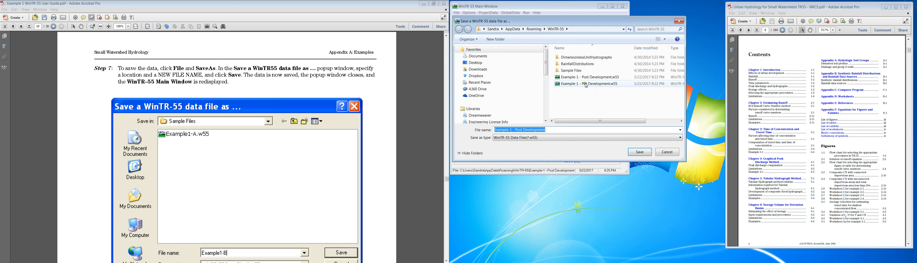
click(640, 152)
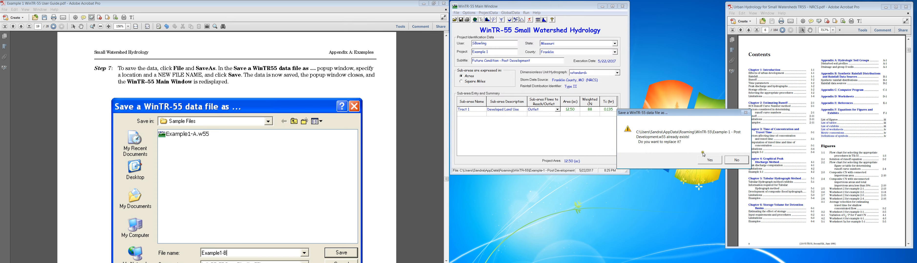
click(705, 158)
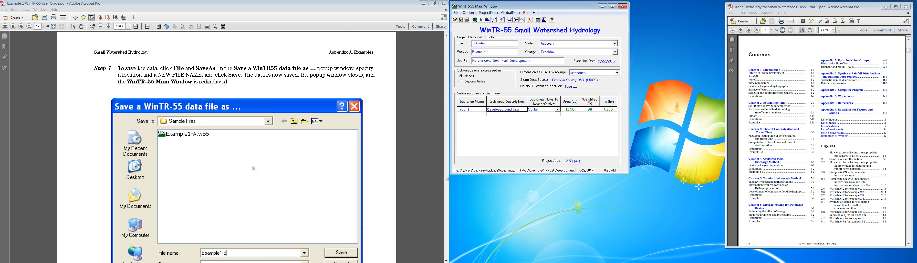
Bring up the guide's Part B results, view the model's output reports and open the WinTR-20 Printed Page File
click(447, 212)
click(447, 212)
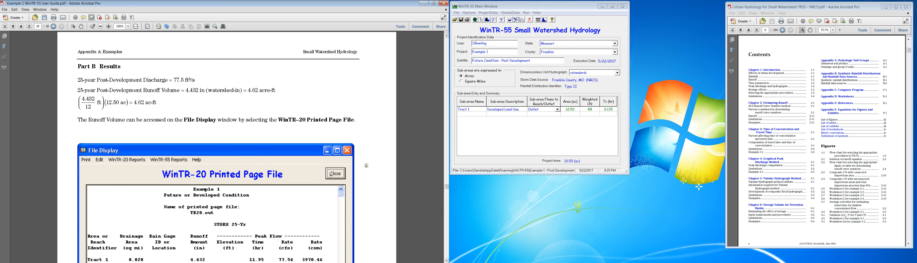
click(537, 19)
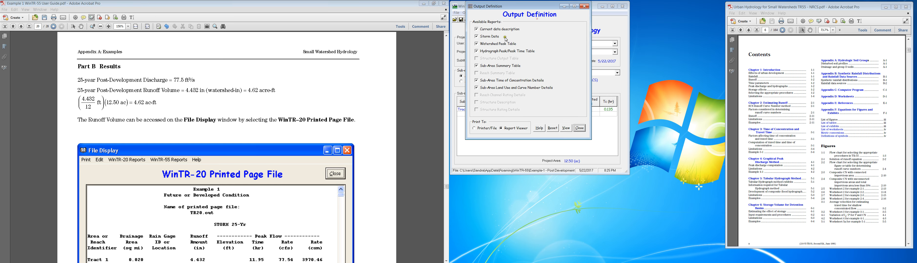
click(566, 127)
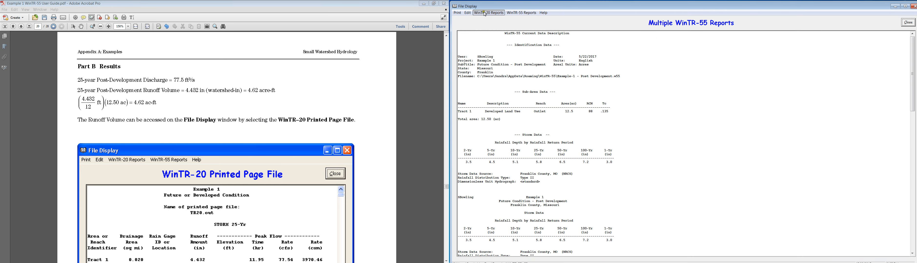
click(485, 13)
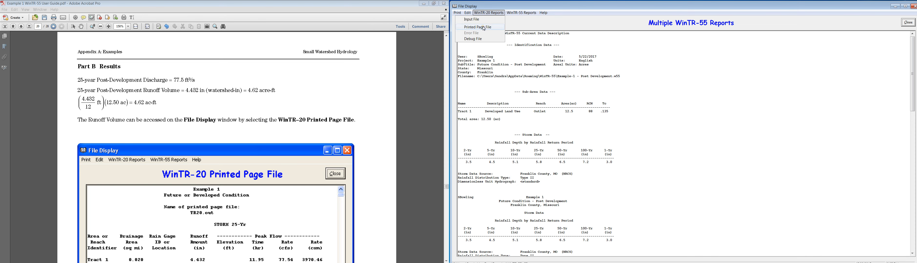
click(484, 28)
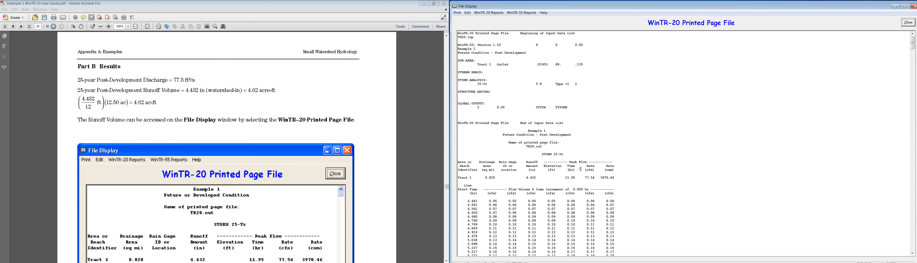
Examine the printed page file's runoff amount and flow table, highlighting the rows around the hydrograph peak
scroll(530, 186, down, 15)
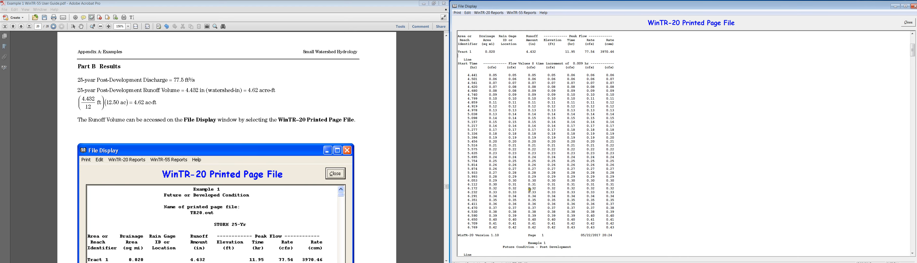
scroll(507, 107, down, 14)
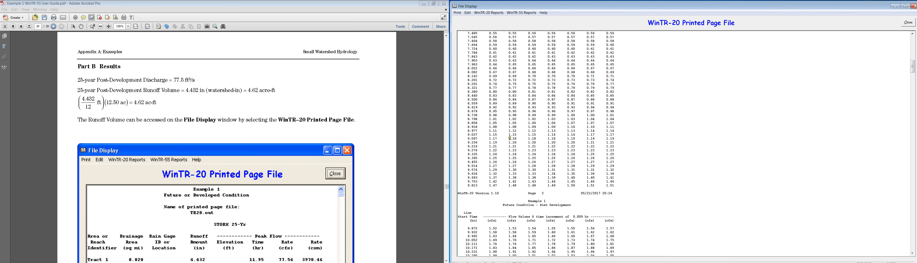
scroll(510, 139, down, 9)
scroll(510, 139, down, 1)
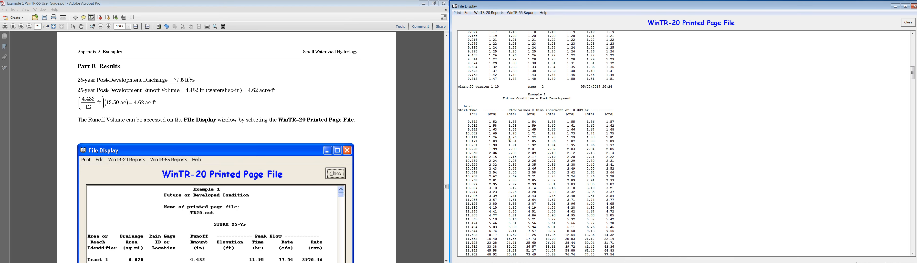
scroll(476, 232, down, 3)
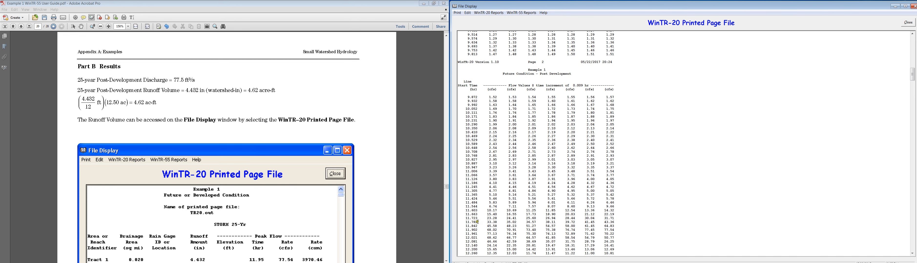
drag(463, 213, 499, 217)
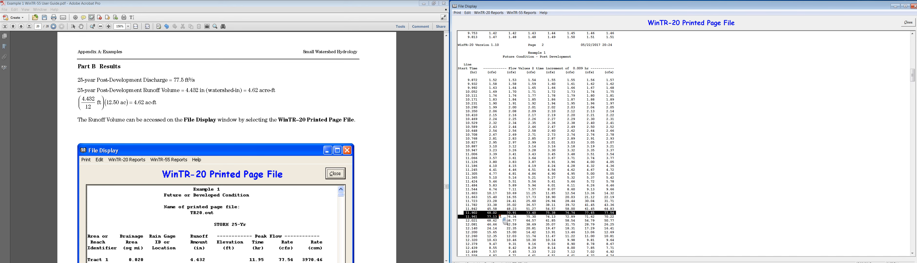
click(471, 220)
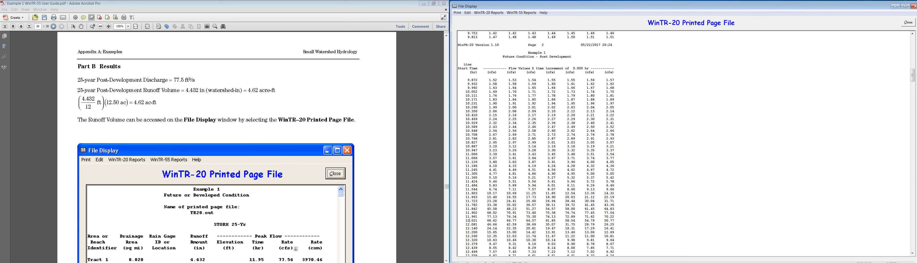
Advance the guide to Part C on sizing the detention basin, and close the report and output definition
scroll(305, 231, down, 6)
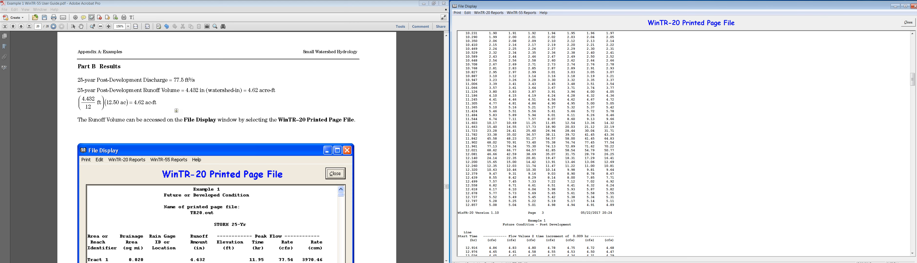
scroll(447, 209, down, 15)
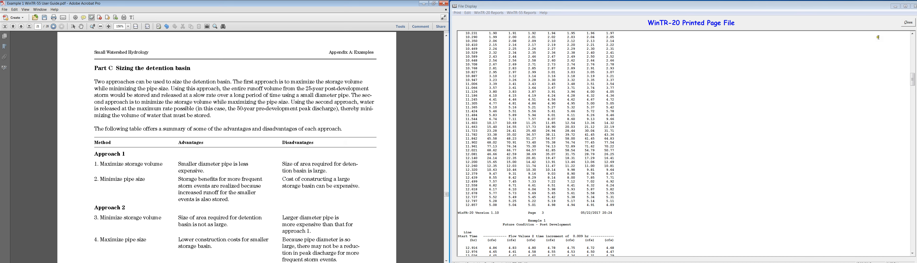
click(909, 23)
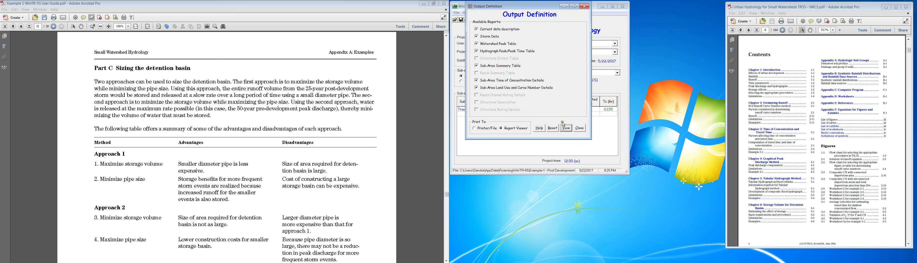
click(579, 128)
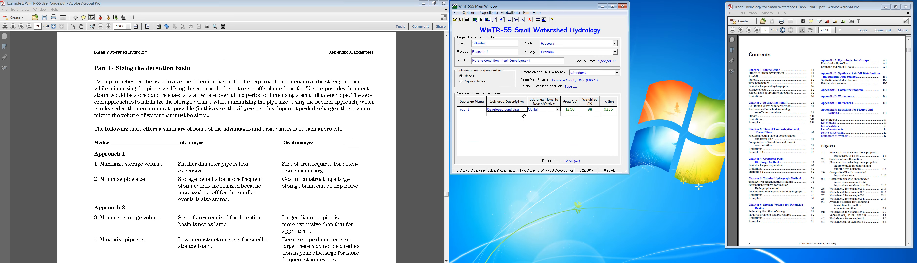